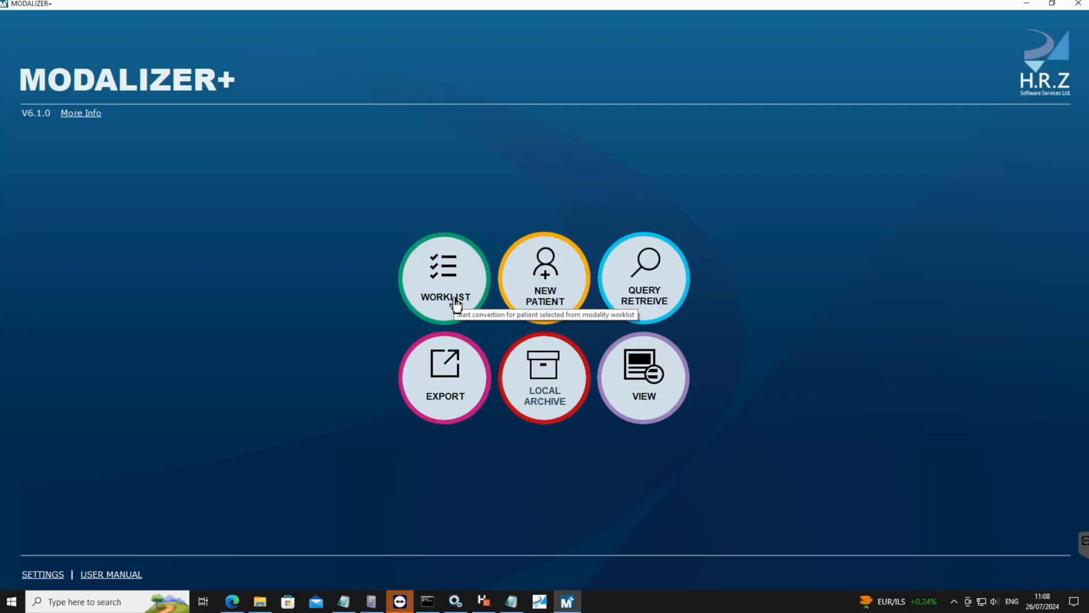
Load the modality worklist from the DSRSVC server and open the acquisition for the patient scheduled for a physical examination.
click(455, 304)
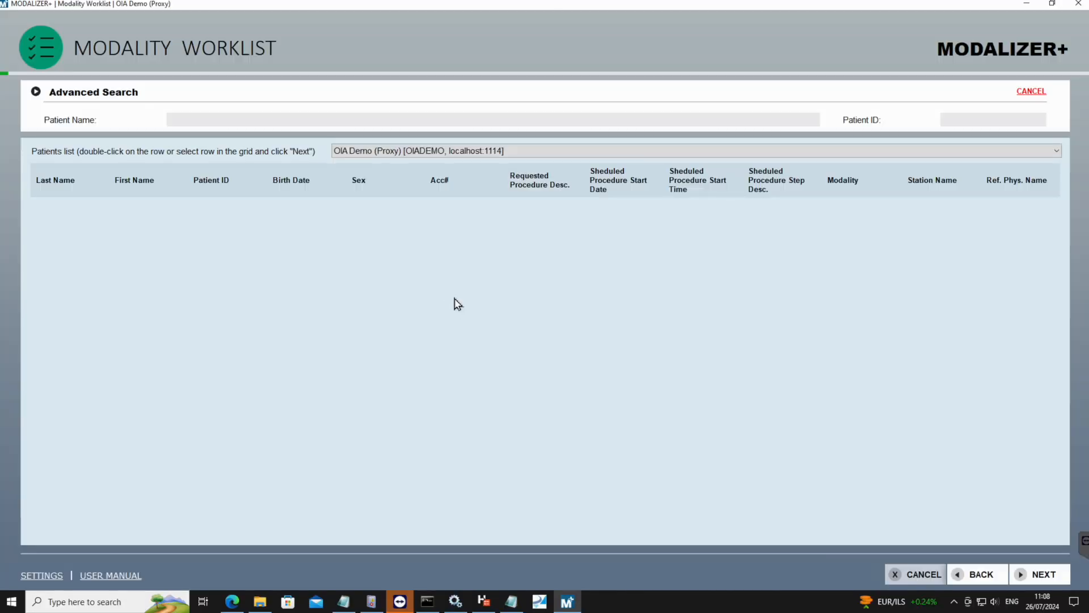
click(494, 151)
click(498, 164)
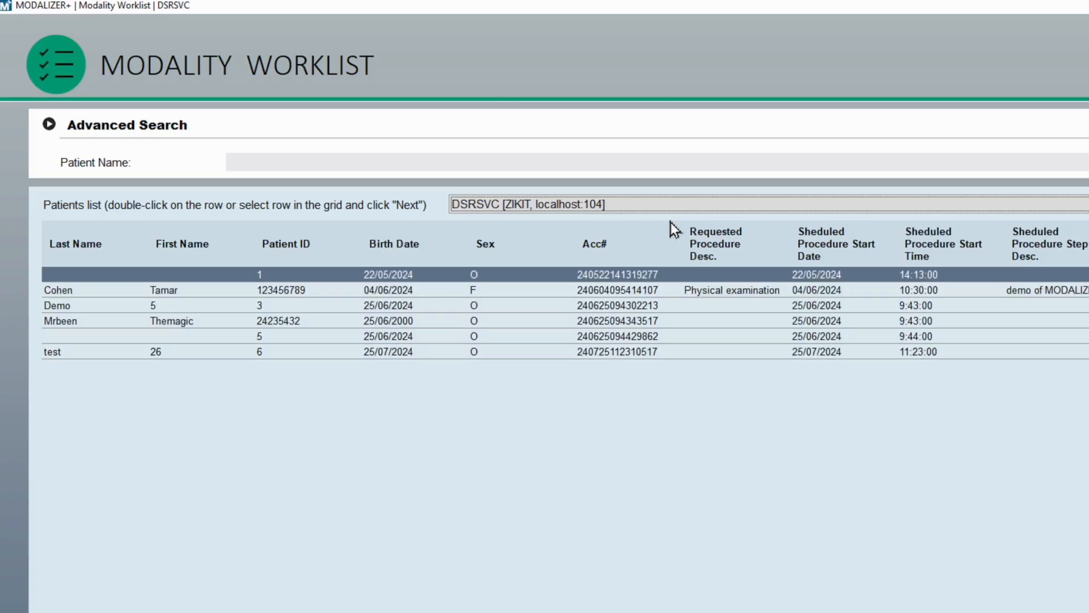
double_click(464, 291)
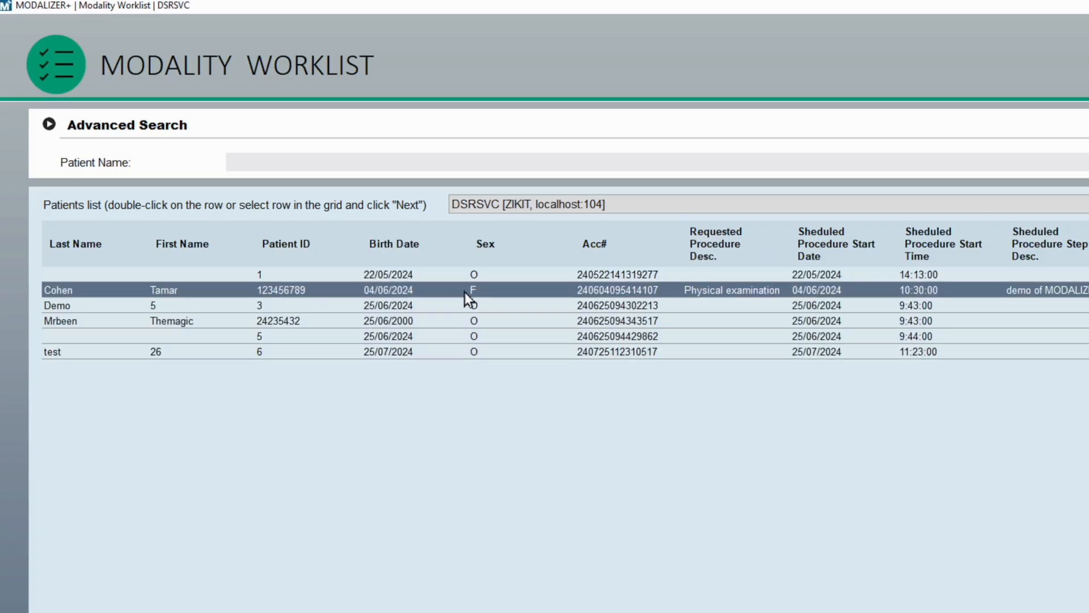
click(920, 566)
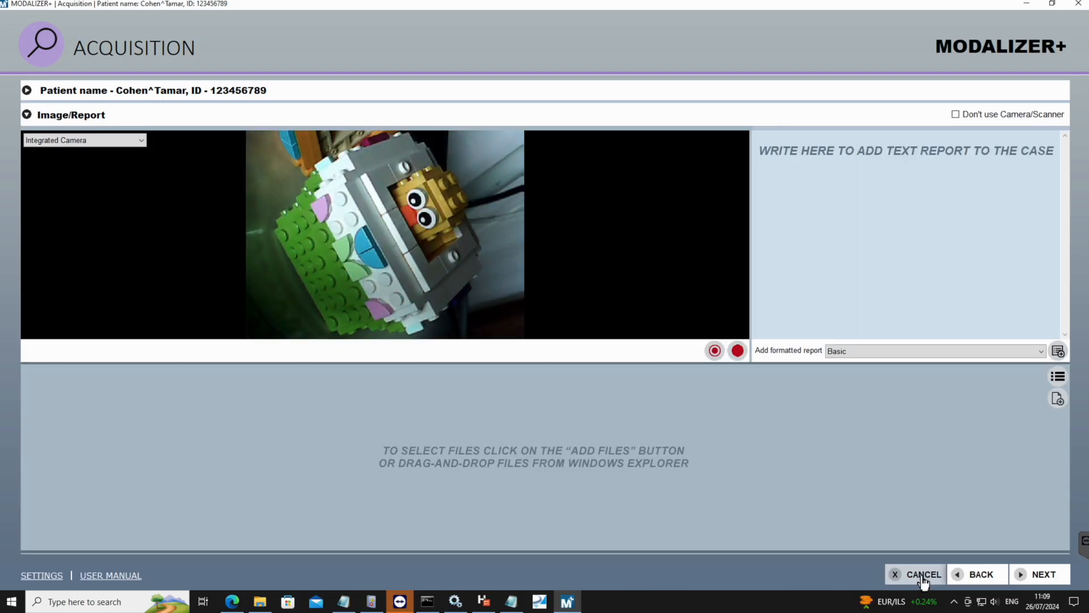
click(920, 575)
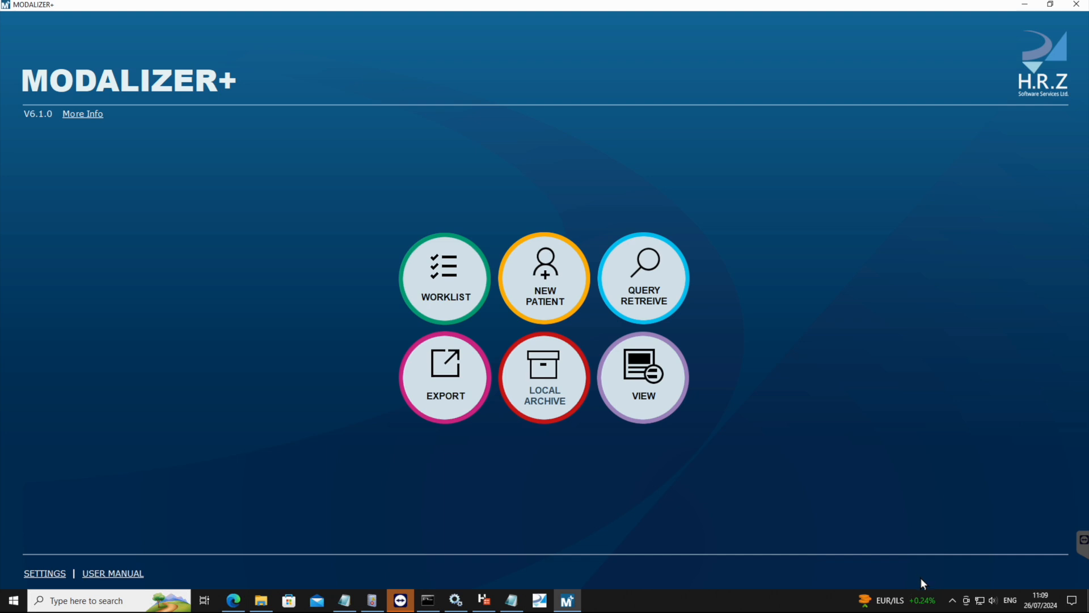
Register a new male patient with the first name, last name, patient ID and birth date, and proceed to acquisition.
click(558, 305)
text(Carlos)
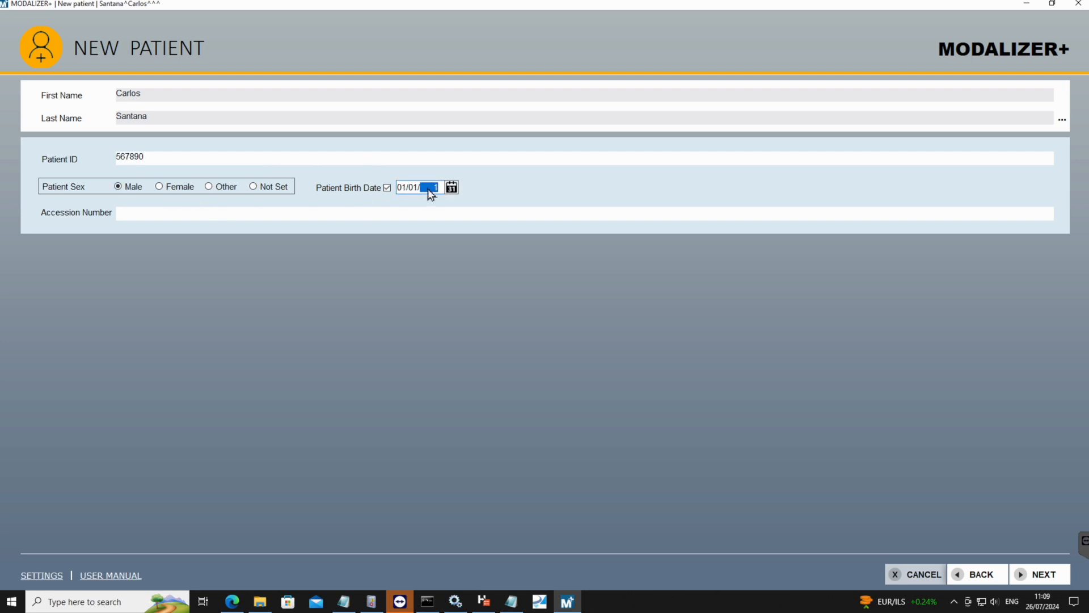
click(1049, 575)
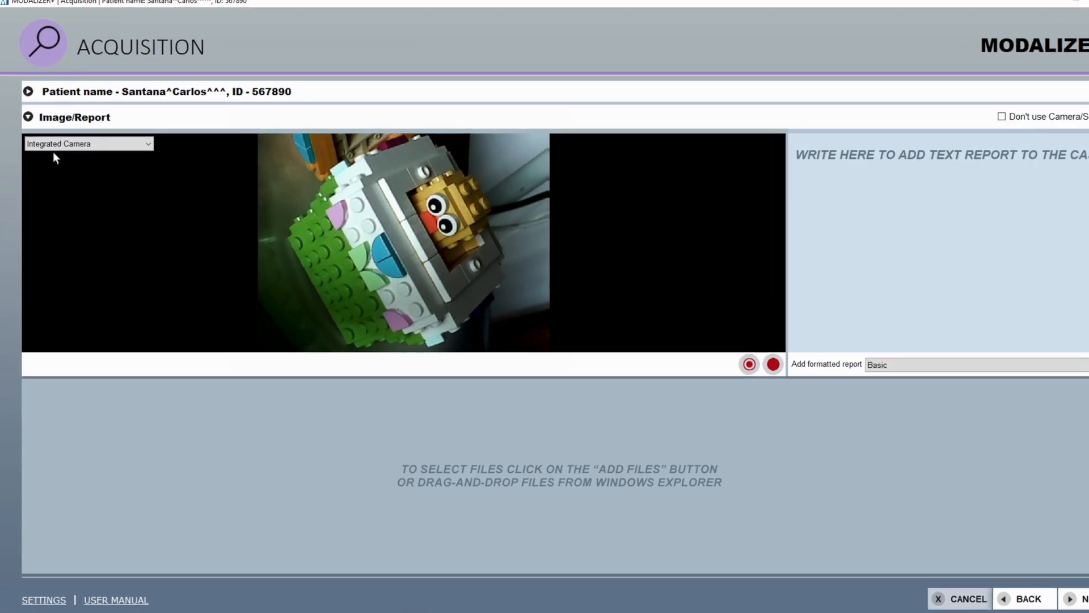
Take a picture with the Integrated Camera, add it to the case, and quit its preview.
click(121, 149)
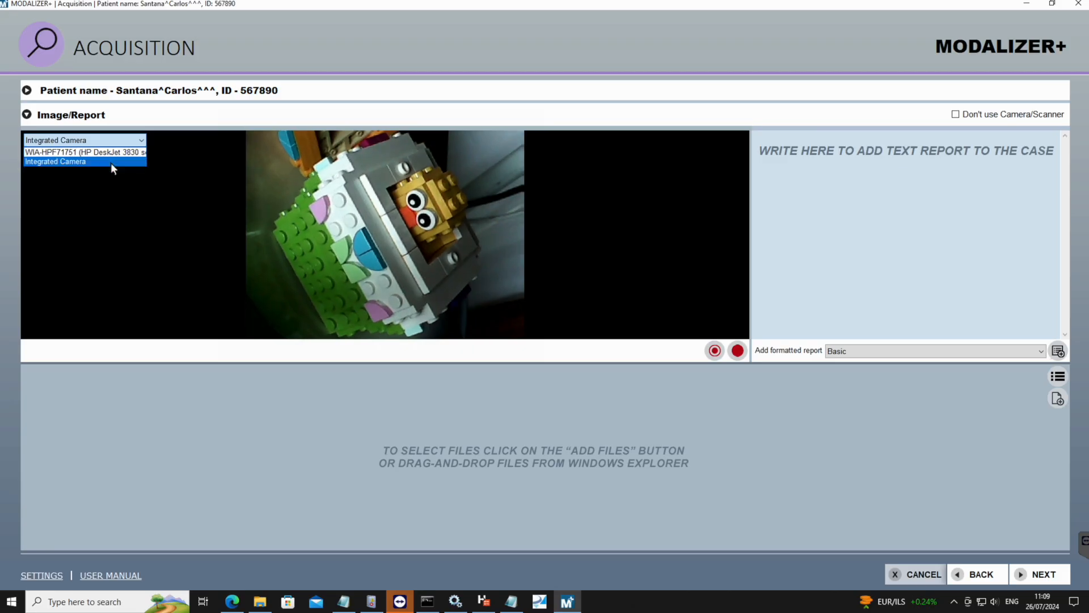
click(209, 248)
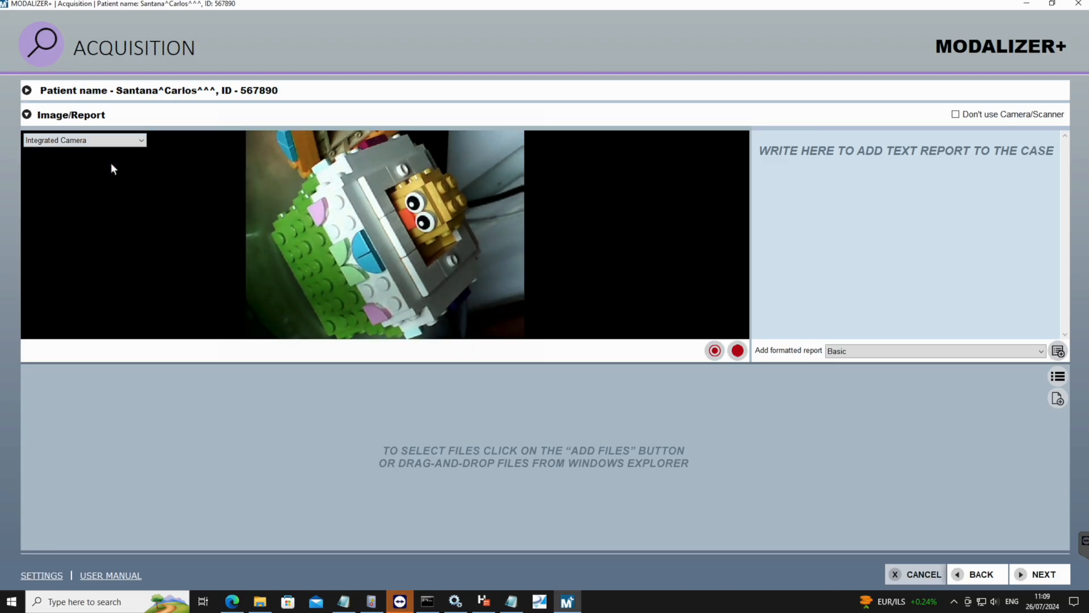
click(737, 352)
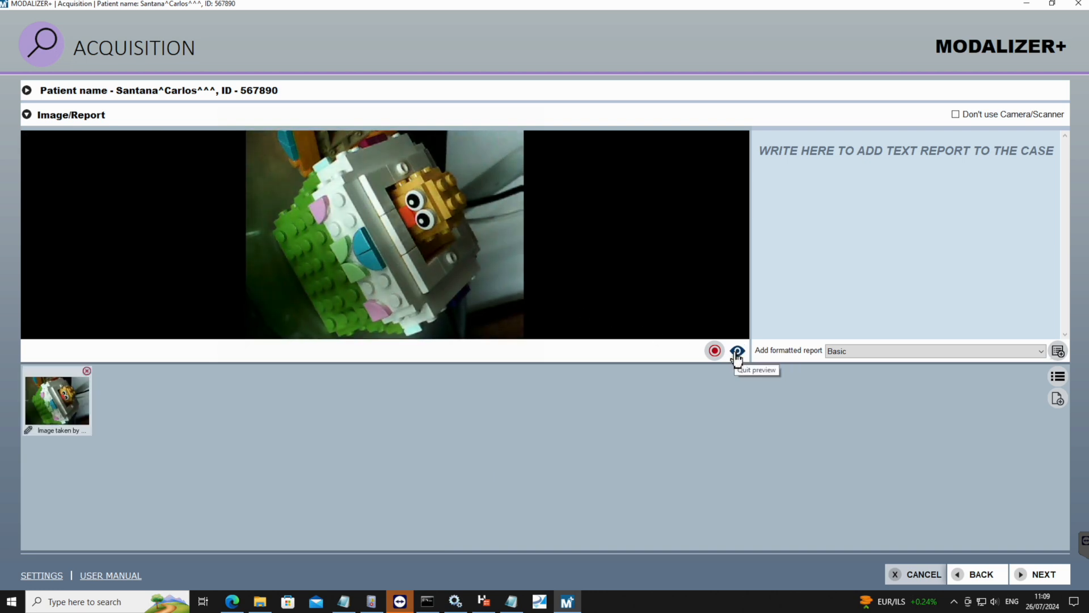
click(737, 353)
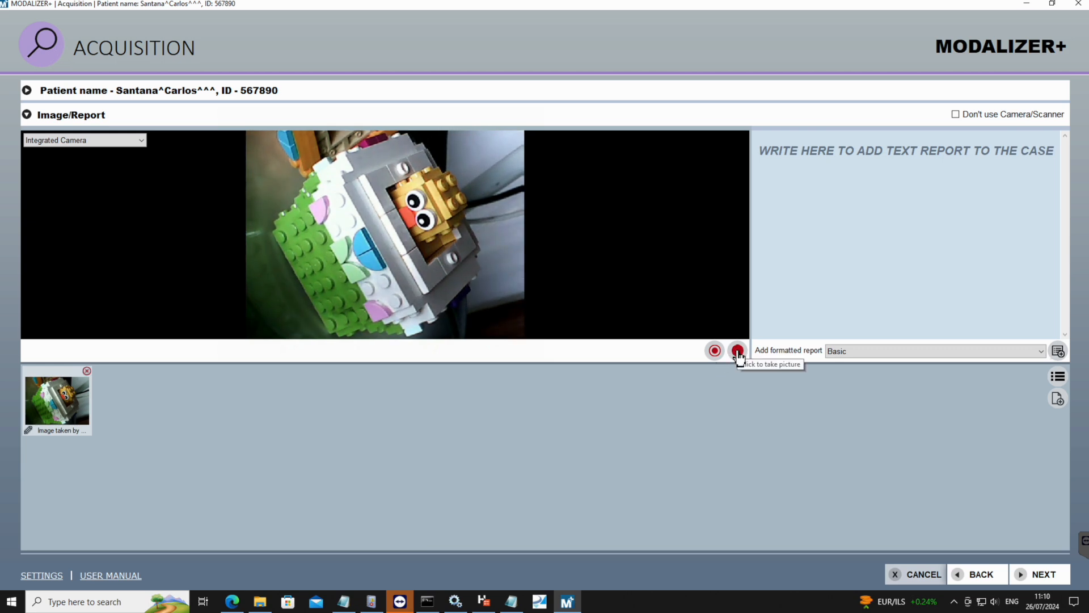
Attach scan.jpeg, surf.mp4, the MODALIZER+ User Manual PDF and New Bitmap Image.bmp from the desktop to the case.
click(1052, 5)
drag(965, 29, 643, 332)
drag(490, 399, 491, 400)
drag(964, 187, 578, 379)
drag(972, 366, 671, 396)
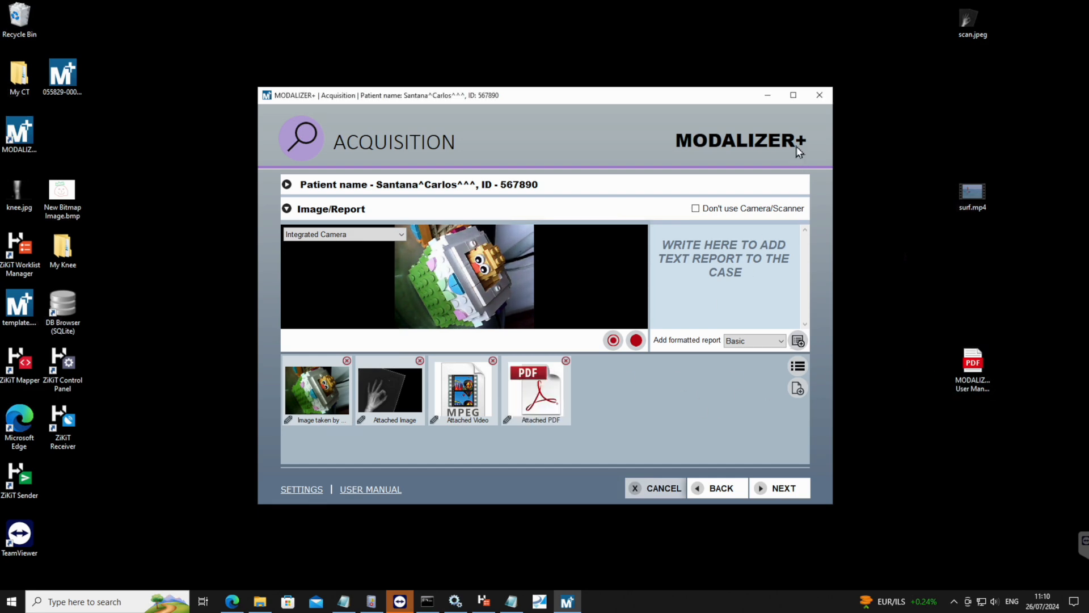
click(793, 95)
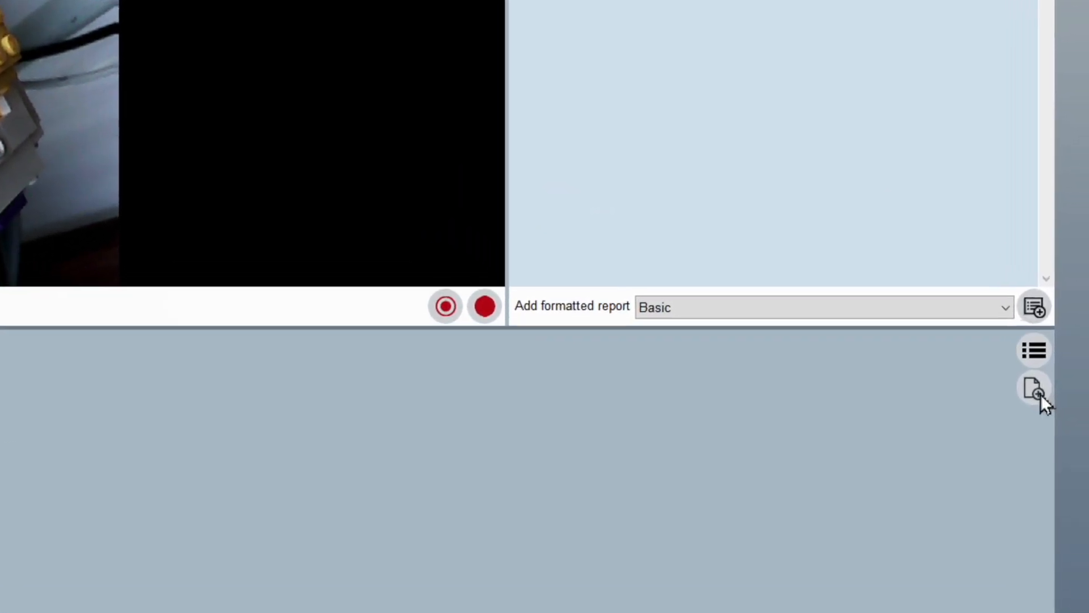
click(1052, 397)
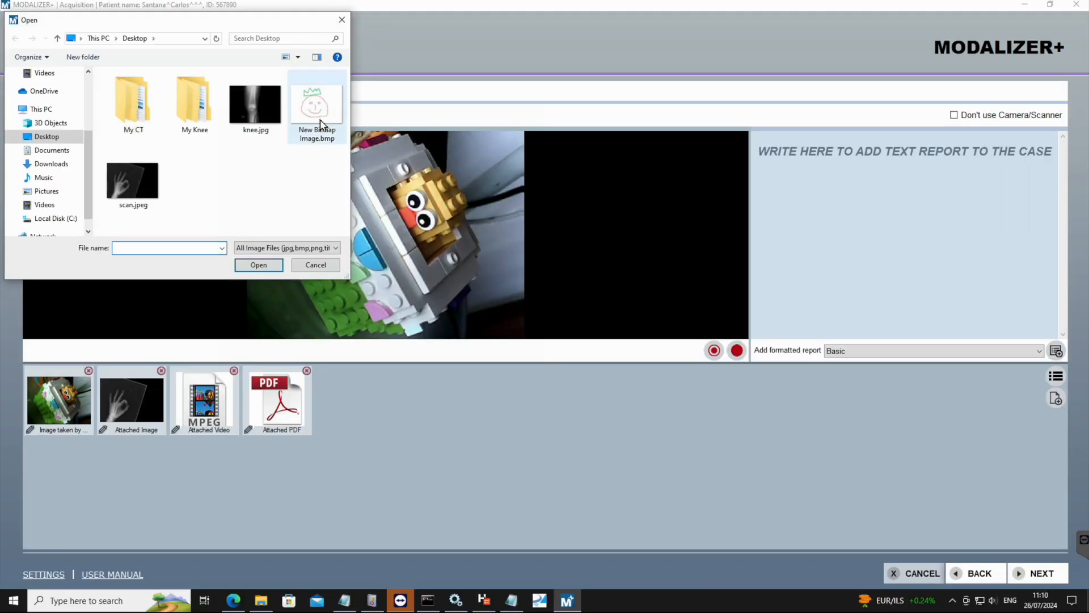
click(257, 266)
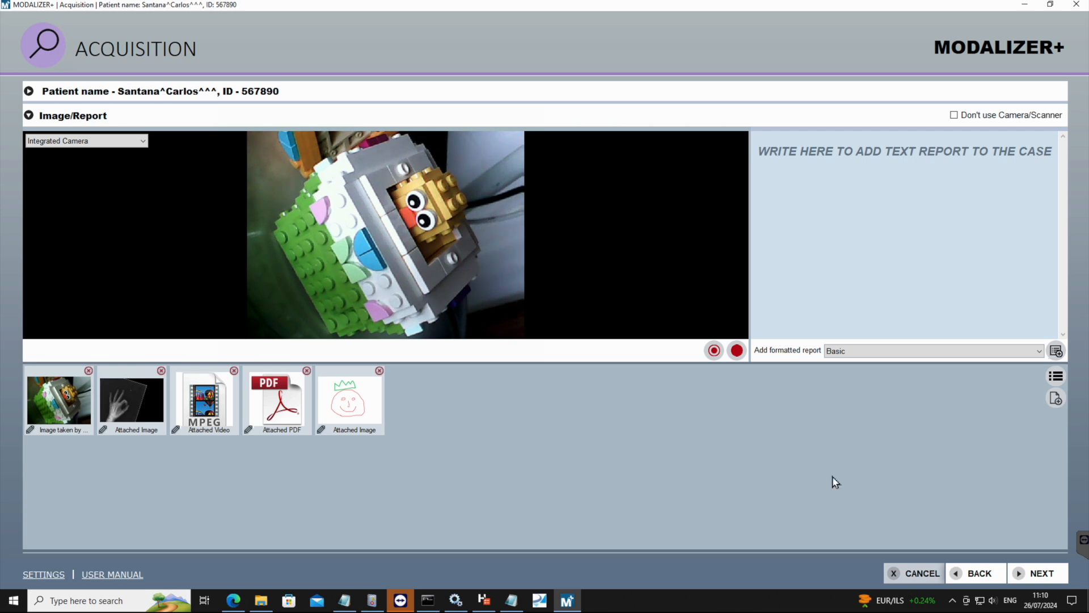
Convert the case files to DICOM with the action set to Convert only, and finish the operation.
click(1035, 575)
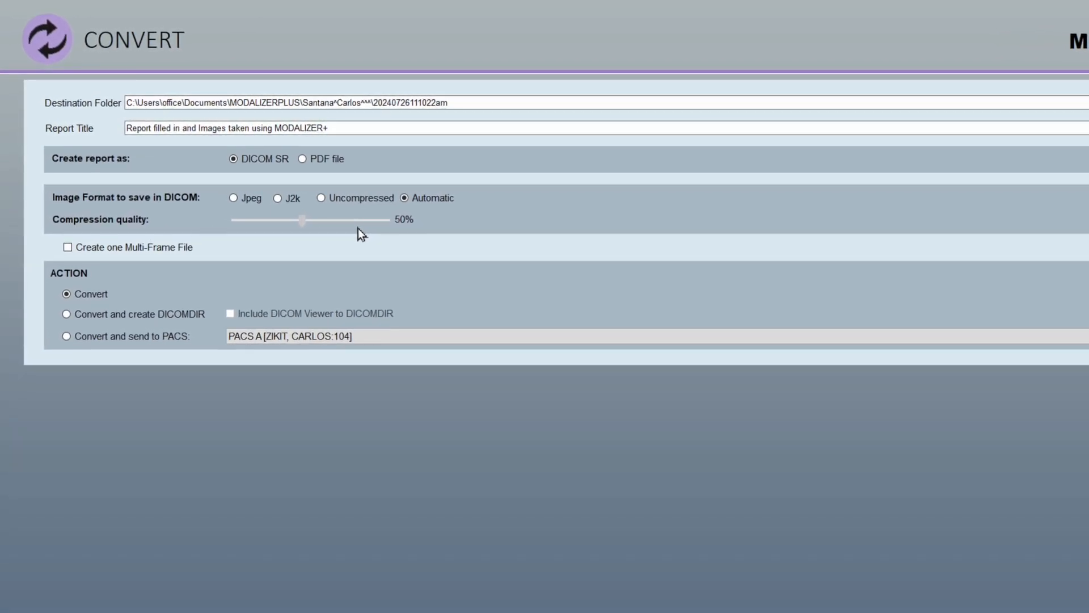
click(72, 259)
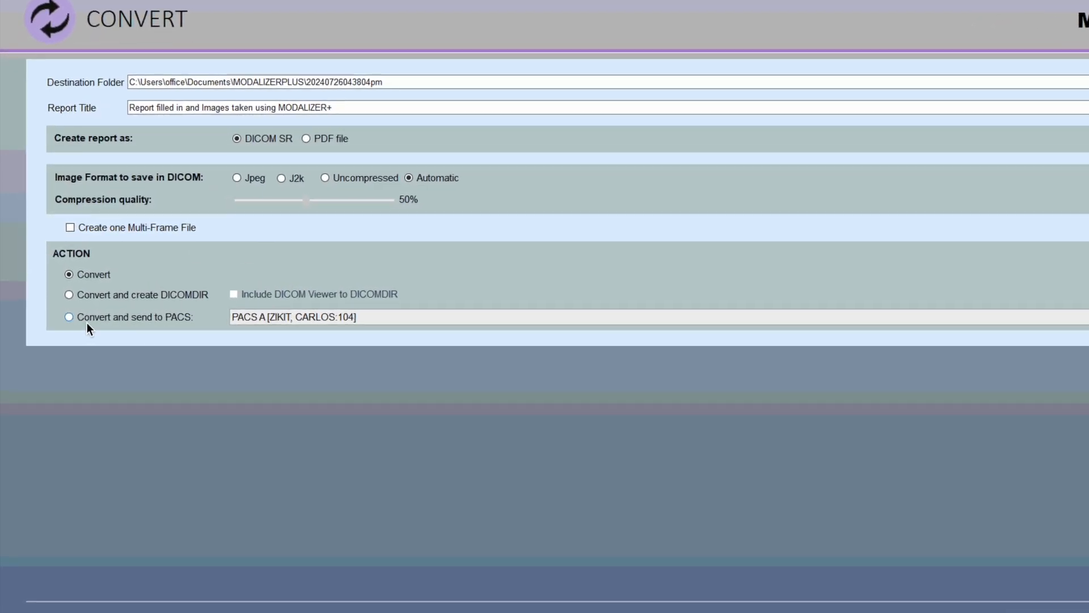
click(67, 315)
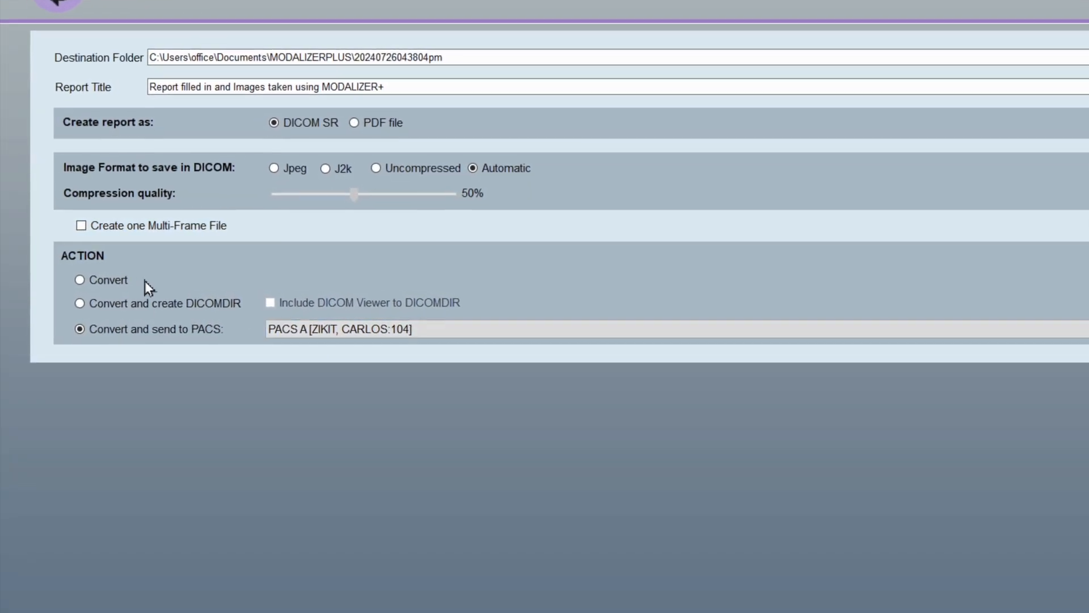
click(78, 278)
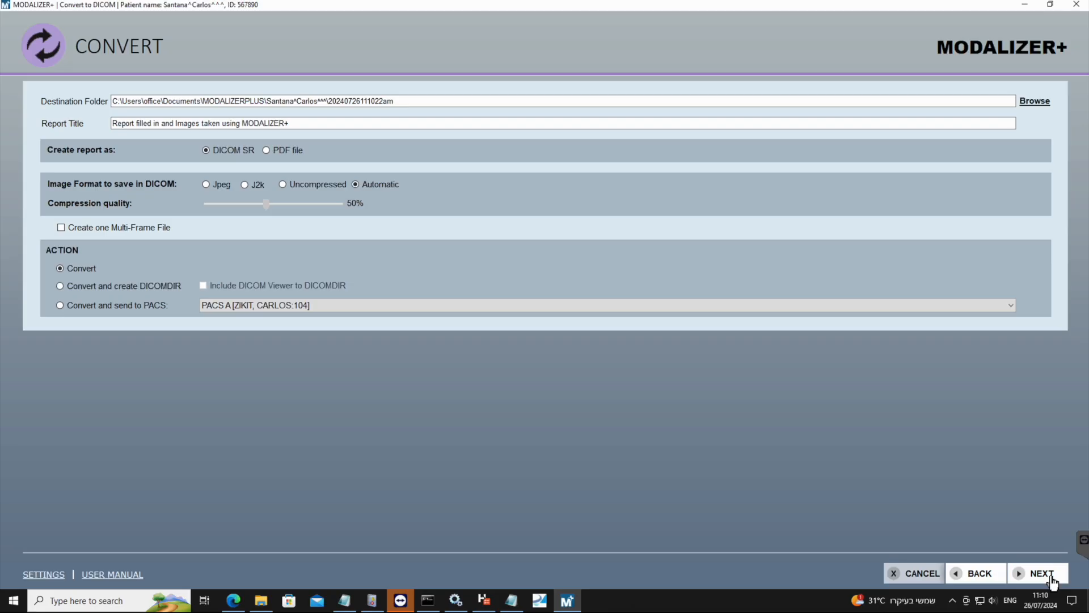
click(1049, 574)
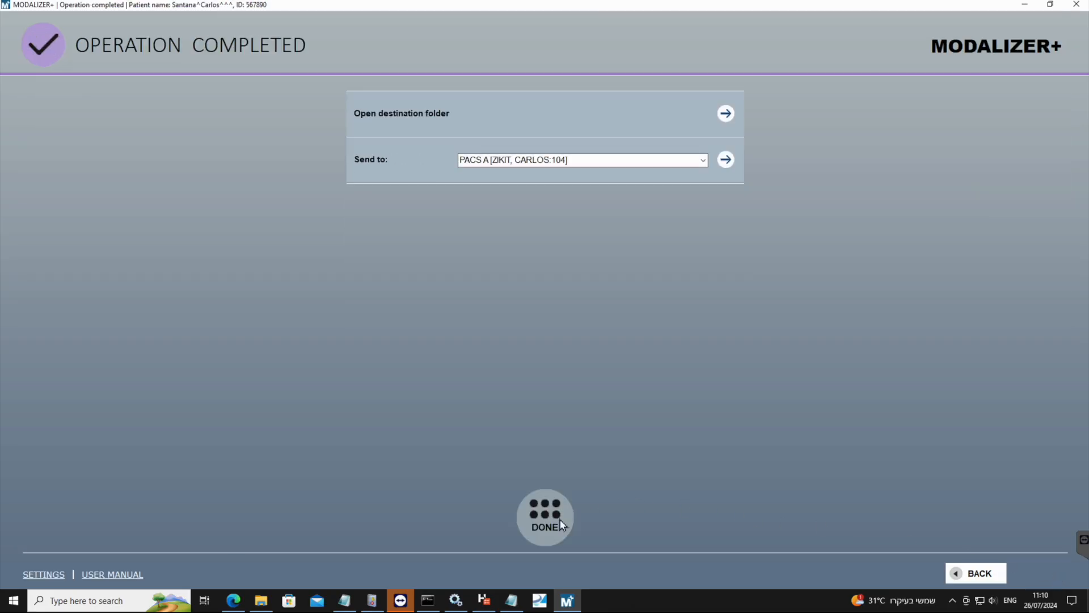
click(562, 526)
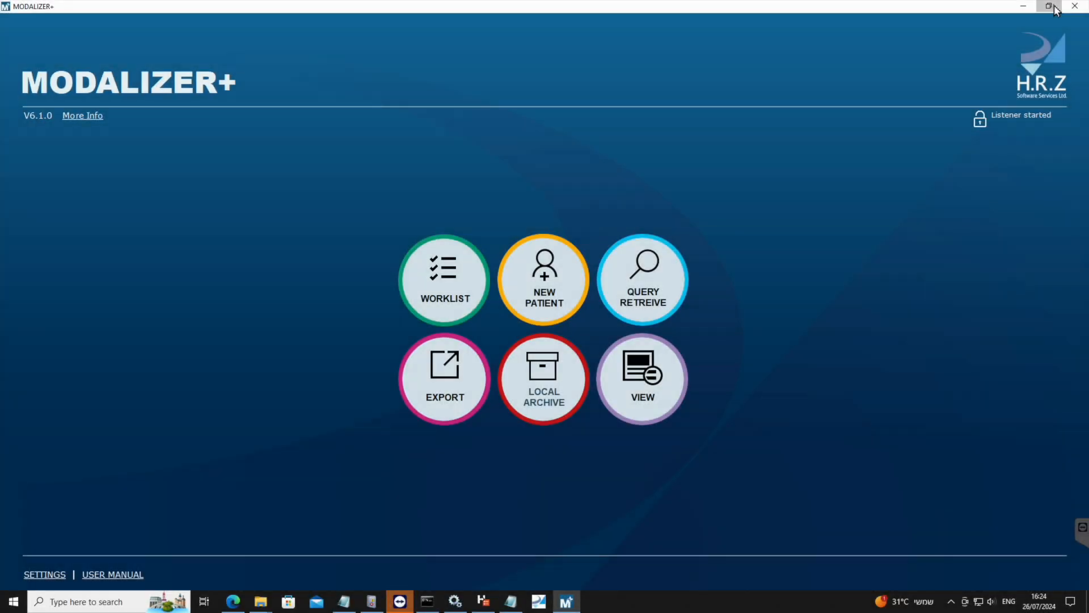
Find the converted patient's folder on the computer and load its studies into the DICOM viewer.
click(1050, 6)
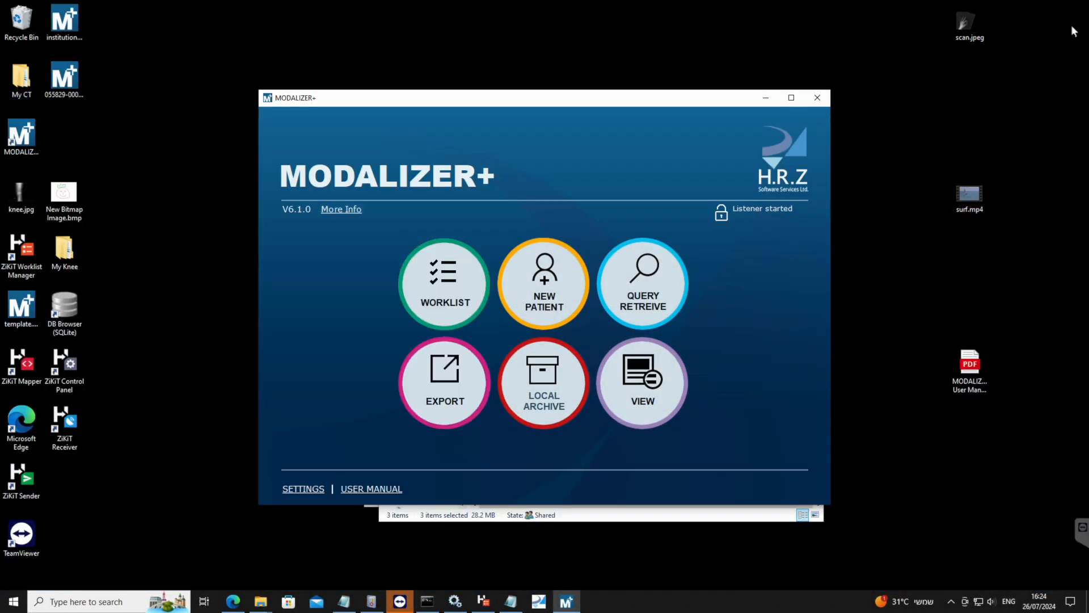
click(107, 600)
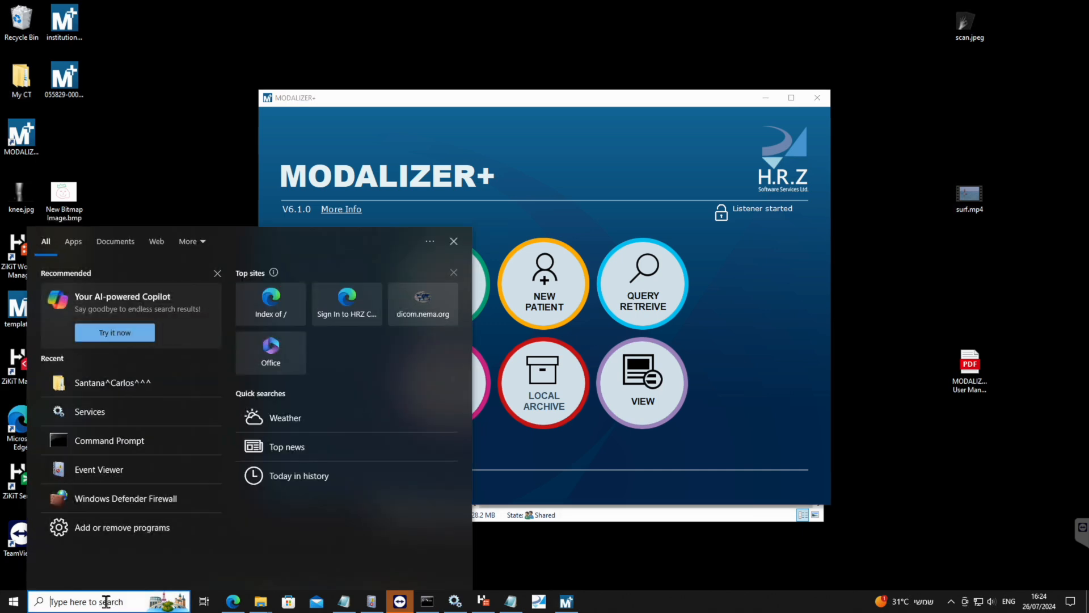
text(carlo)
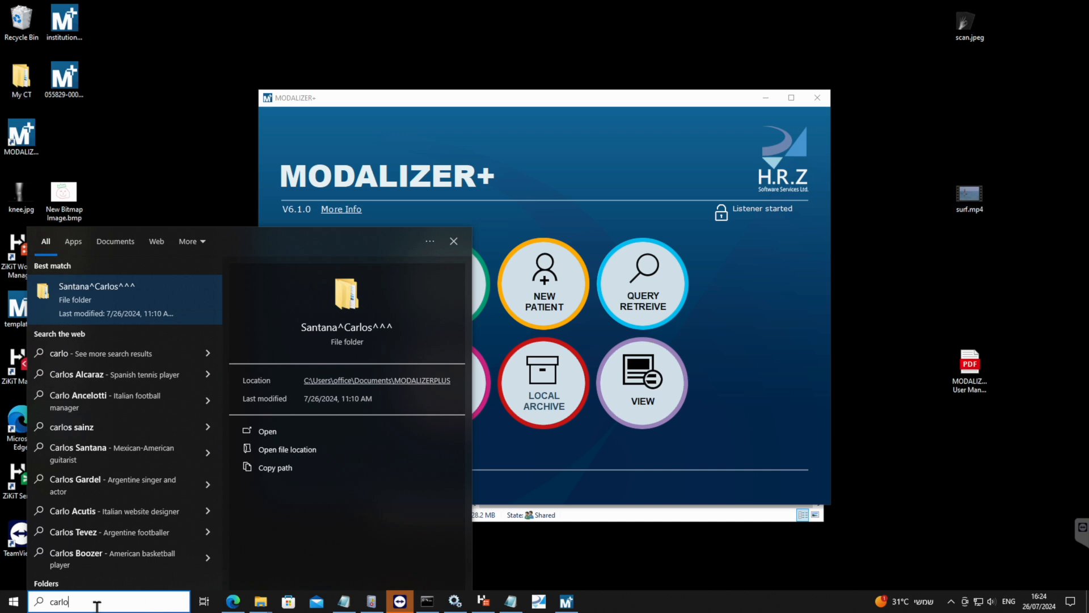
click(131, 292)
drag(559, 300, 343, 293)
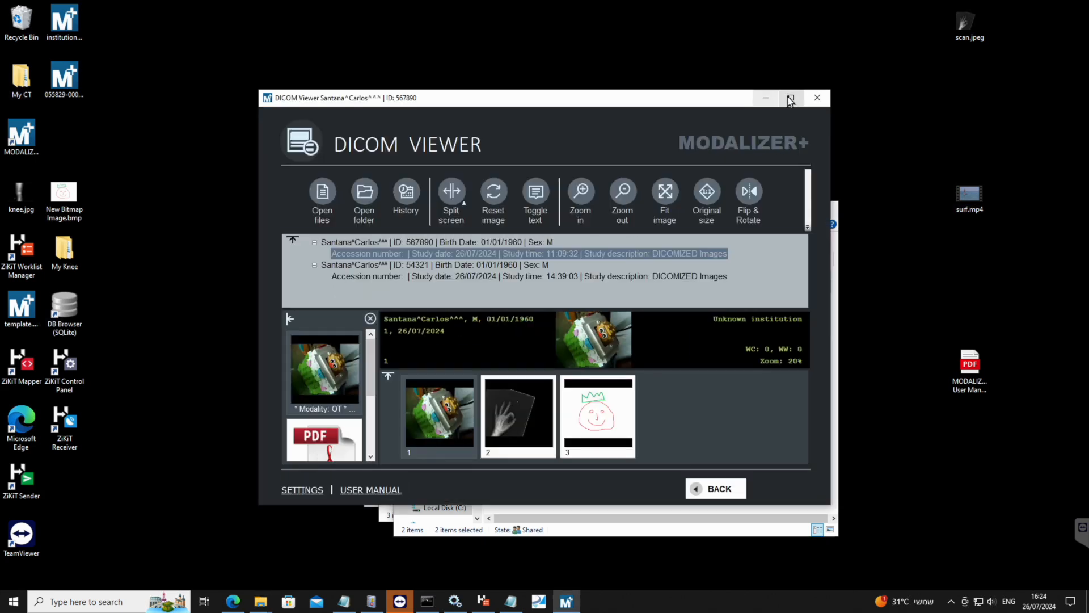
Examine the DICOM tags of the converted camera image in the maximized viewer, and return to the home screen.
click(791, 97)
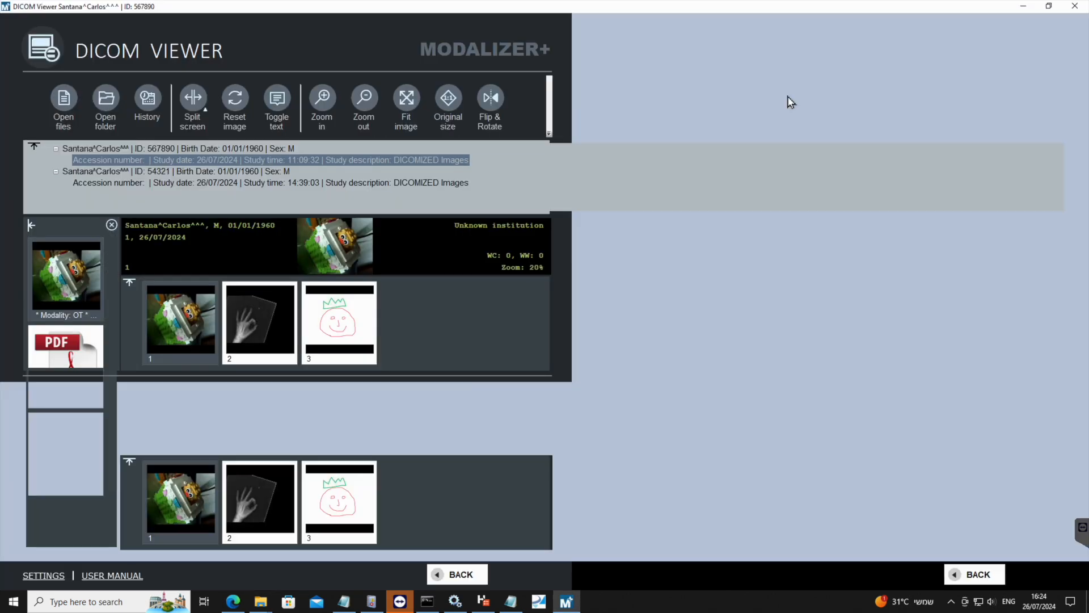
click(631, 346)
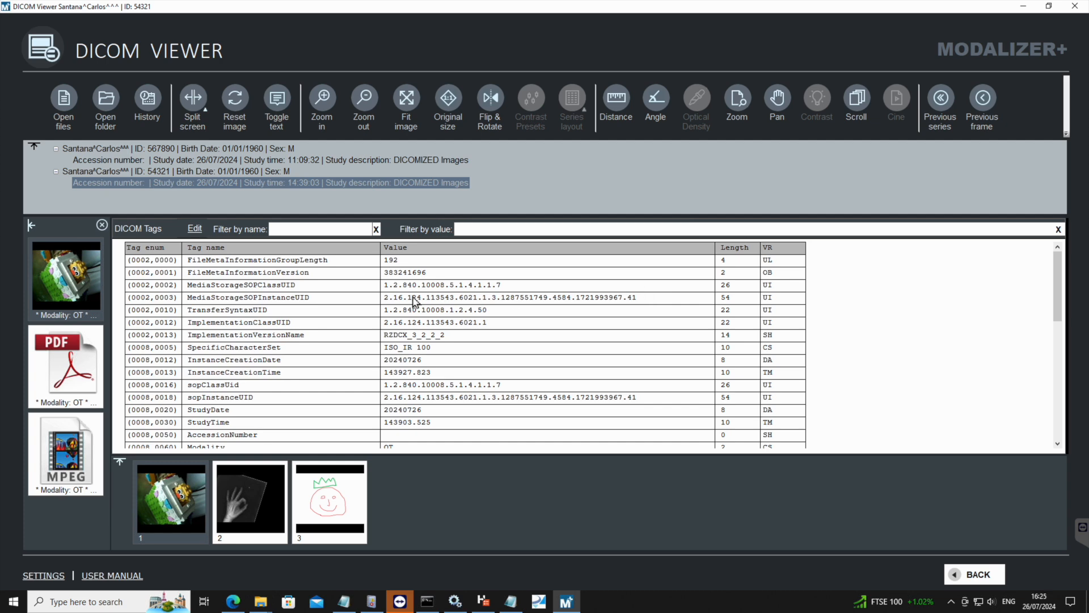
scroll(435, 389, down, 6)
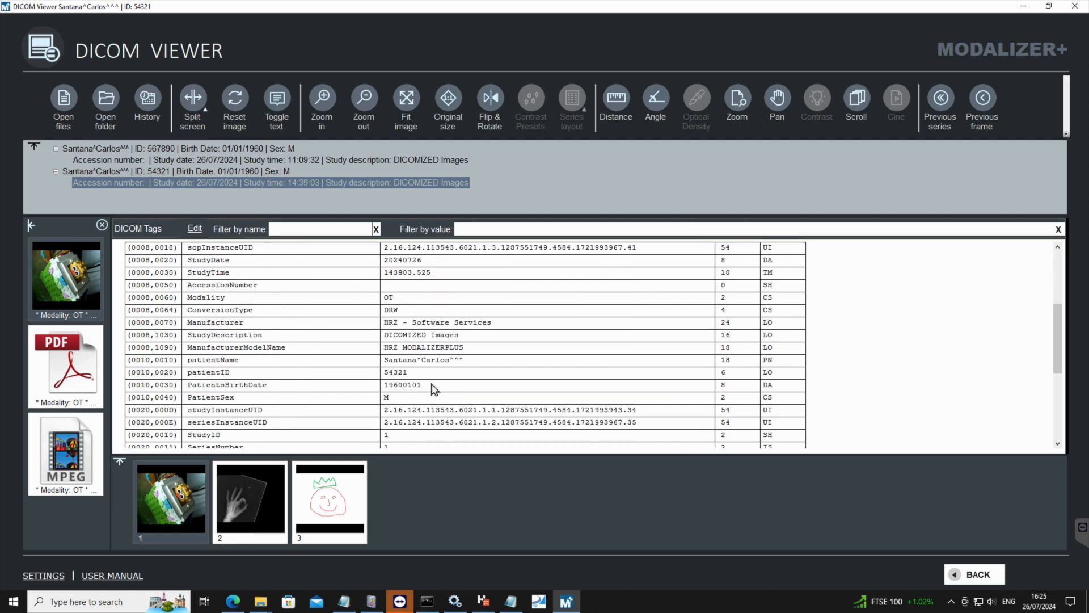
scroll(435, 389, down, 1)
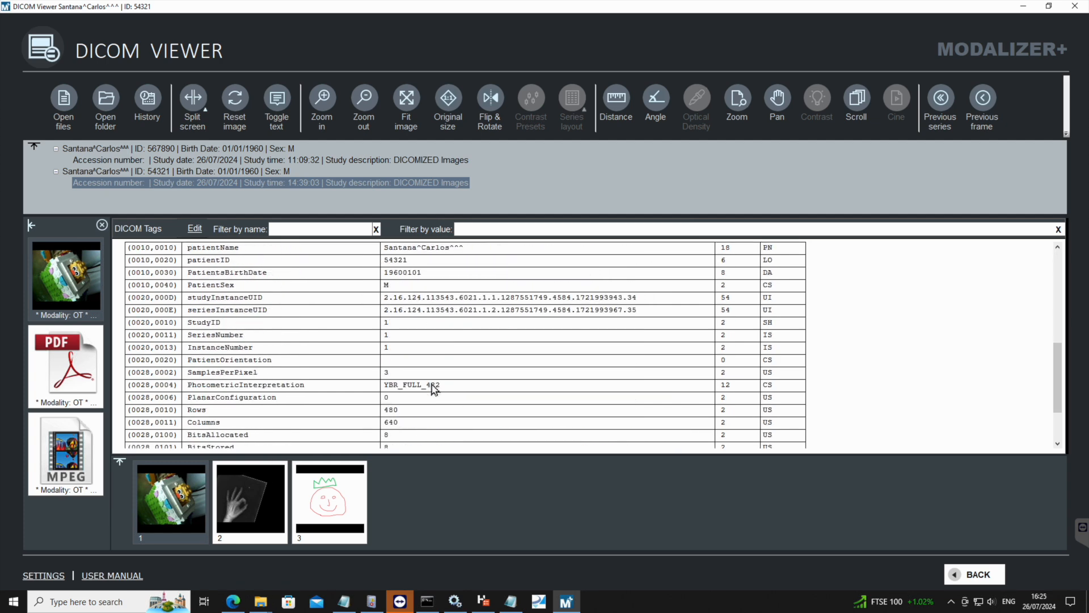
click(977, 575)
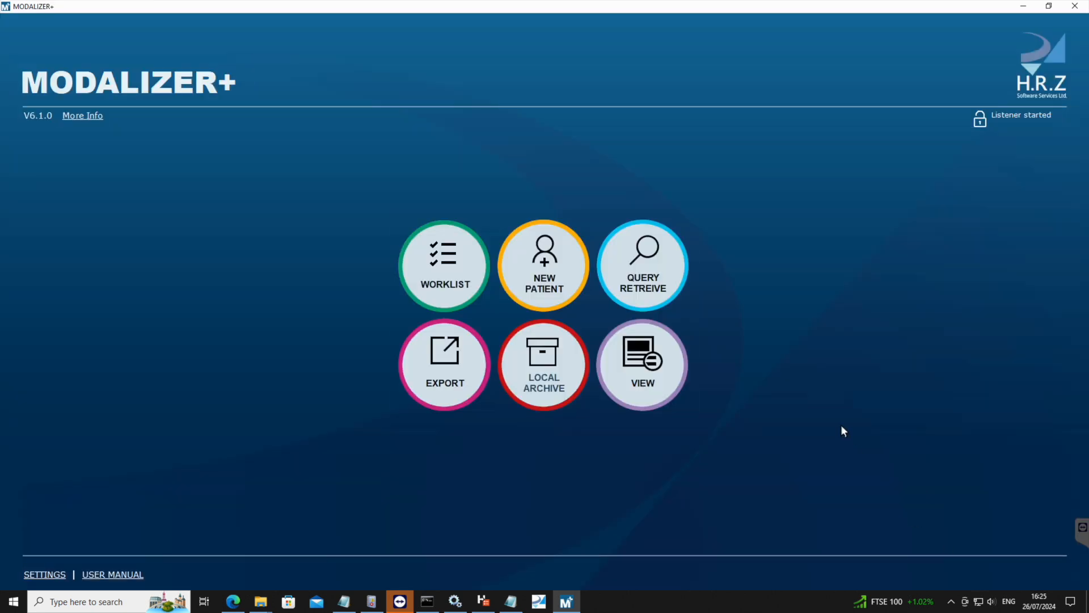
Create a new Common template file named institute.dcm on the desktop for overriding DICOM attributes in the settings.
click(37, 576)
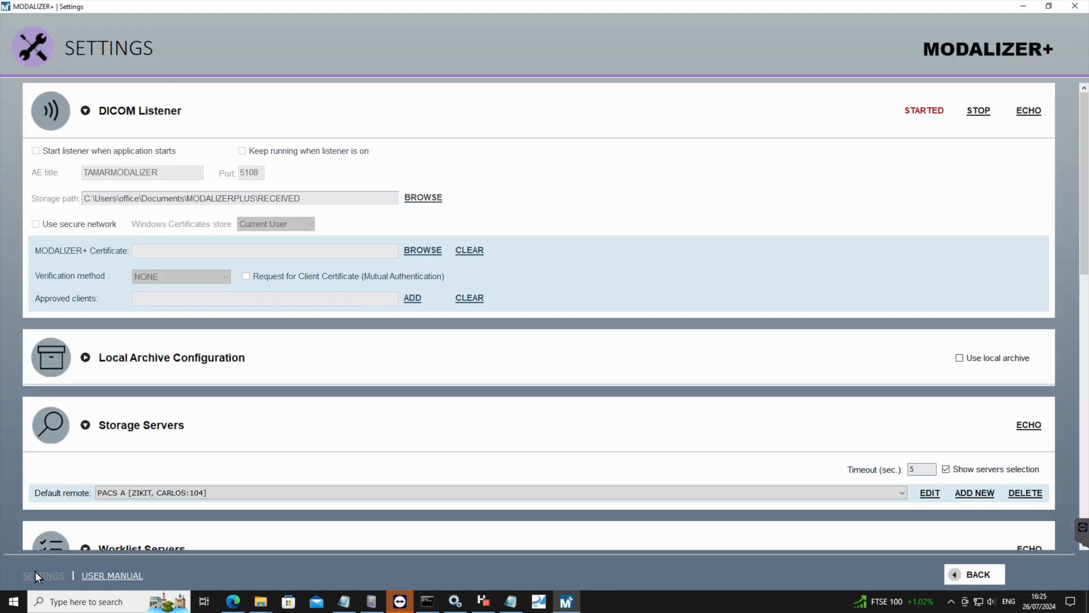
scroll(168, 401, down, 4)
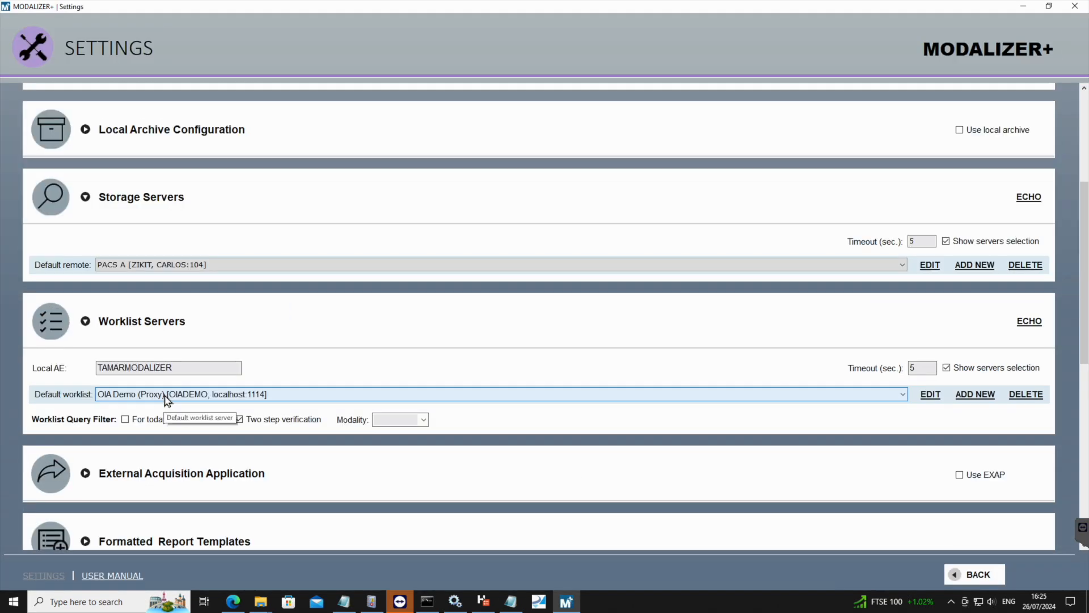
scroll(559, 440, down, 8)
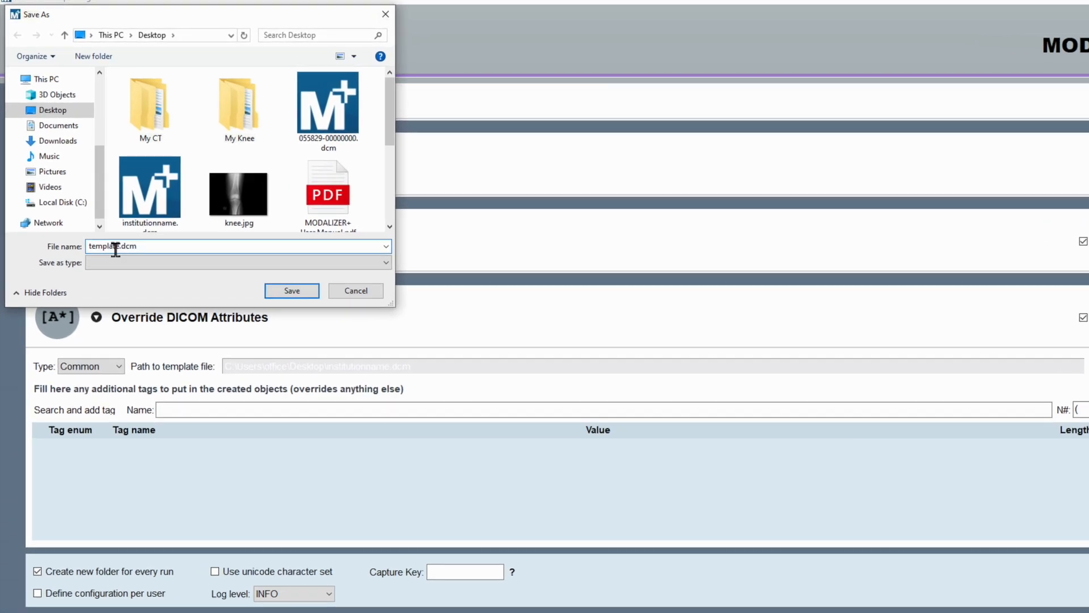
drag(105, 227, 52, 227)
text(institute)
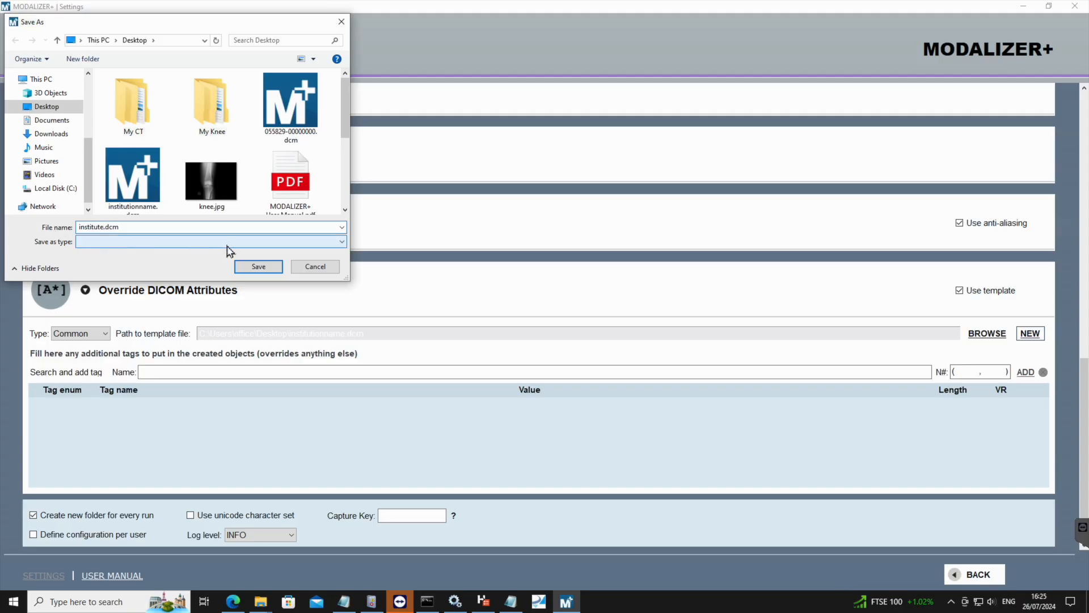
click(251, 267)
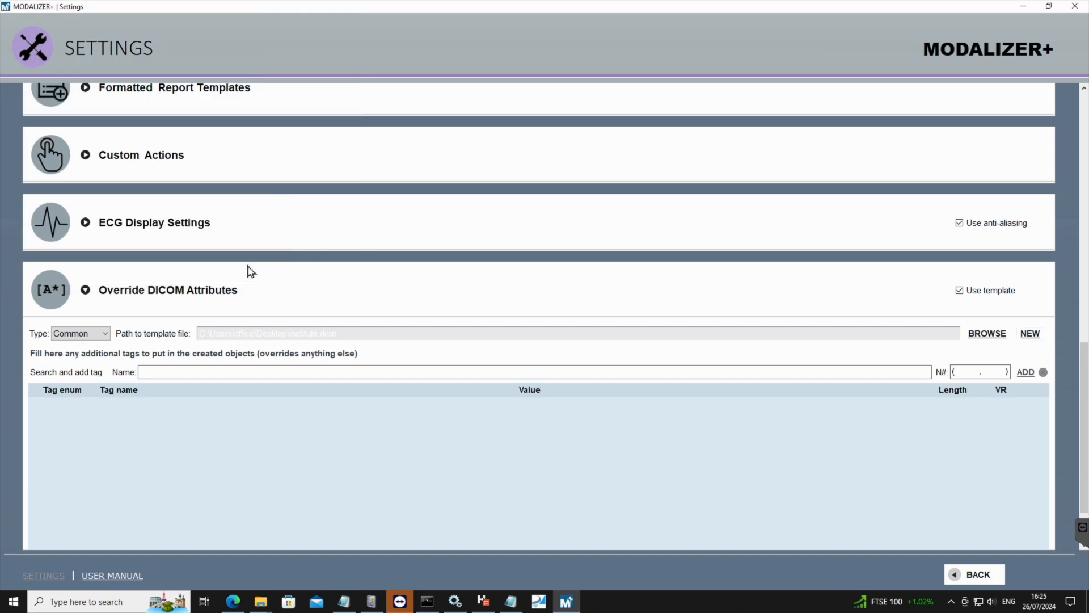
Add the InstitutionName tag (0008,0080) to the override DICOM attributes template.
click(227, 372)
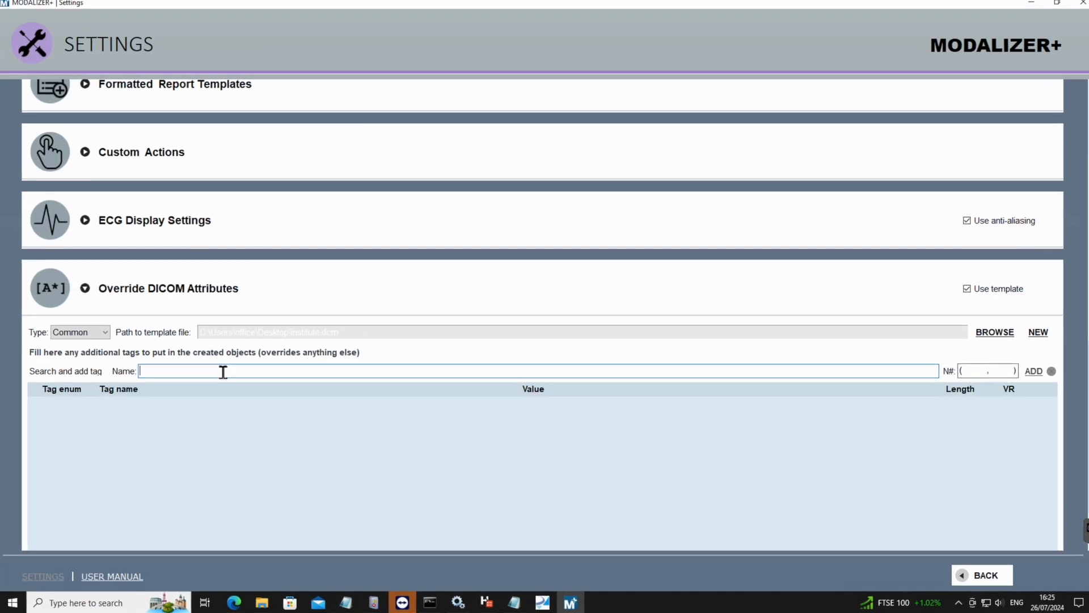
text(insti)
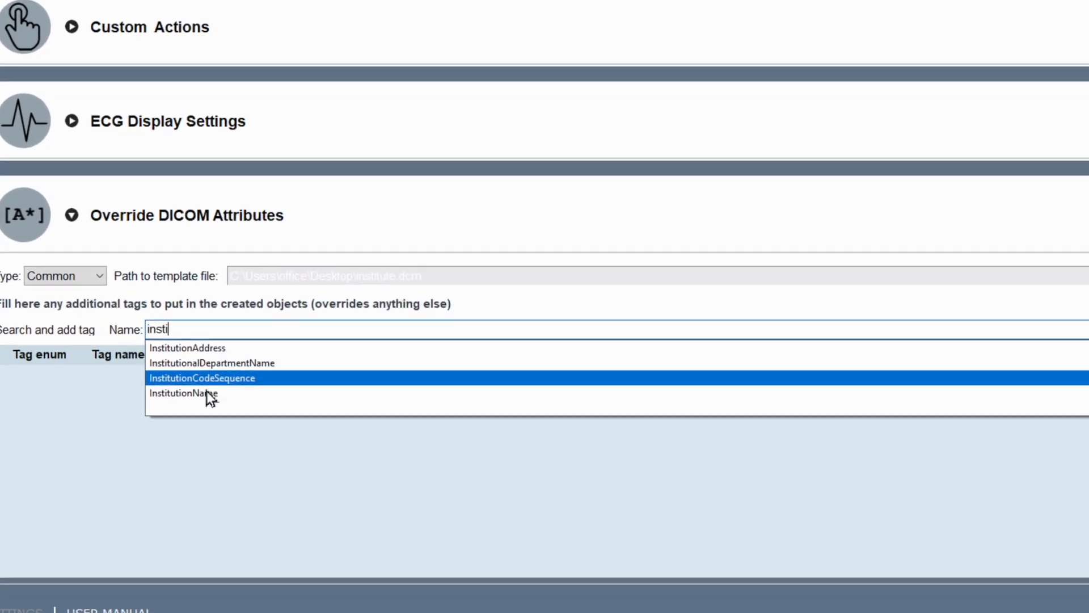
click(208, 390)
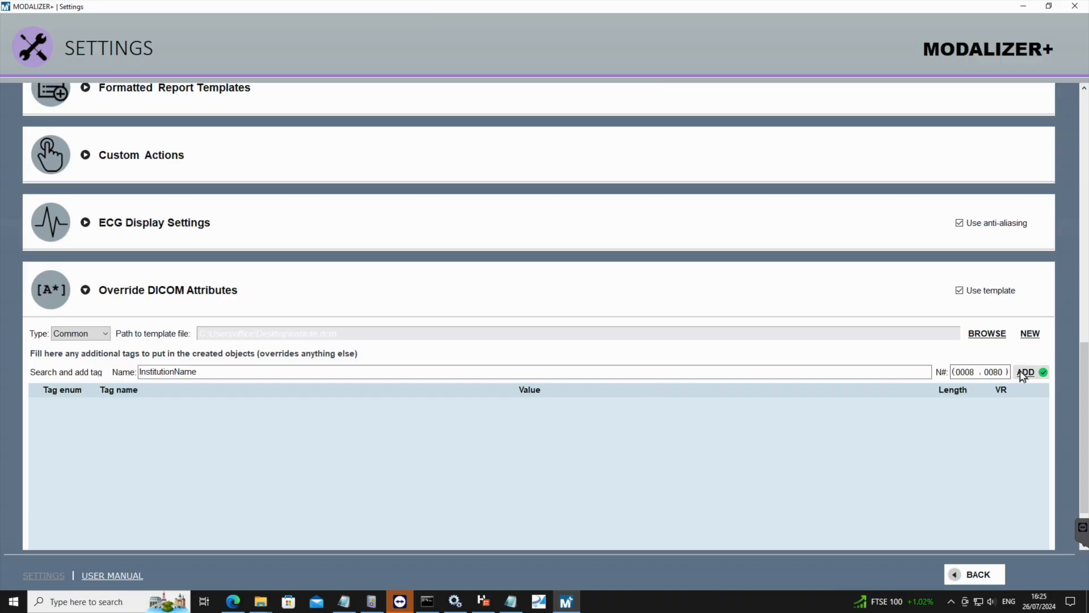
click(1024, 372)
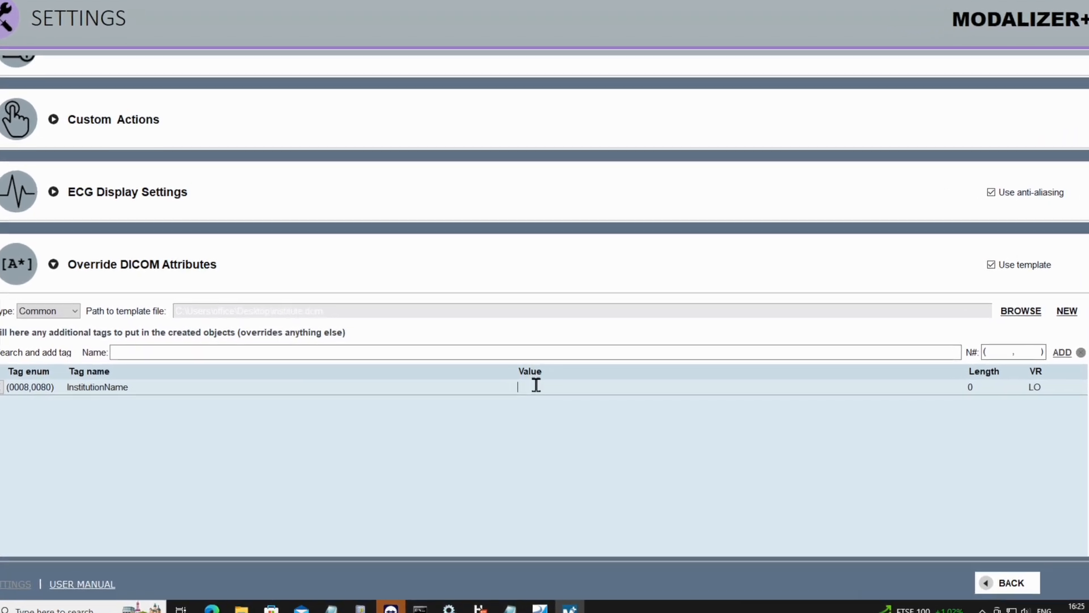
Set the InstitutionName tag's value to ABC Radiology and return to the home screen.
click(536, 388)
text(ABC Ra)
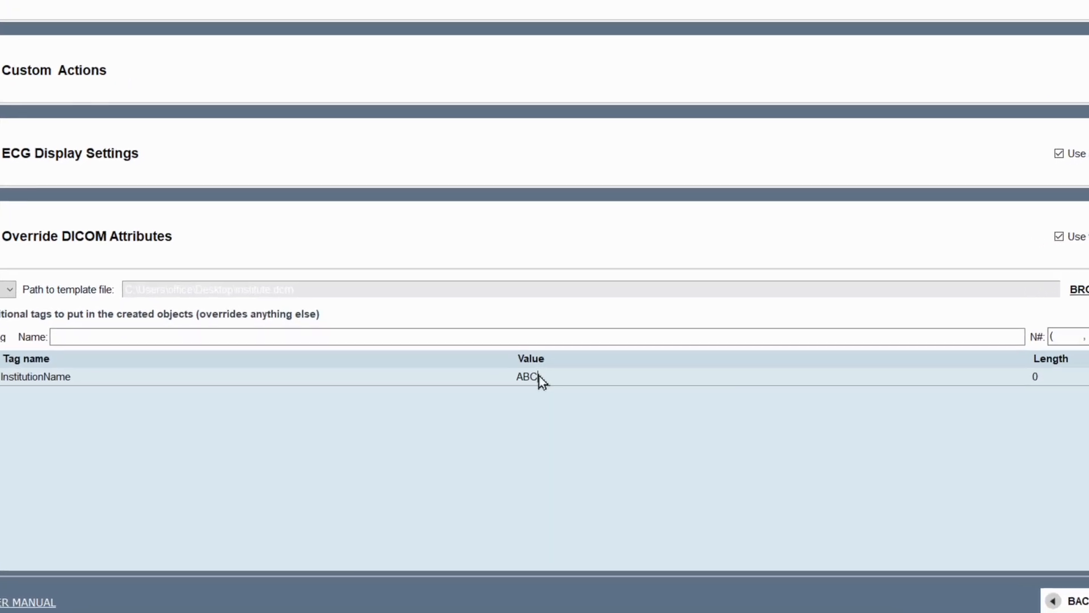
text(diolo)
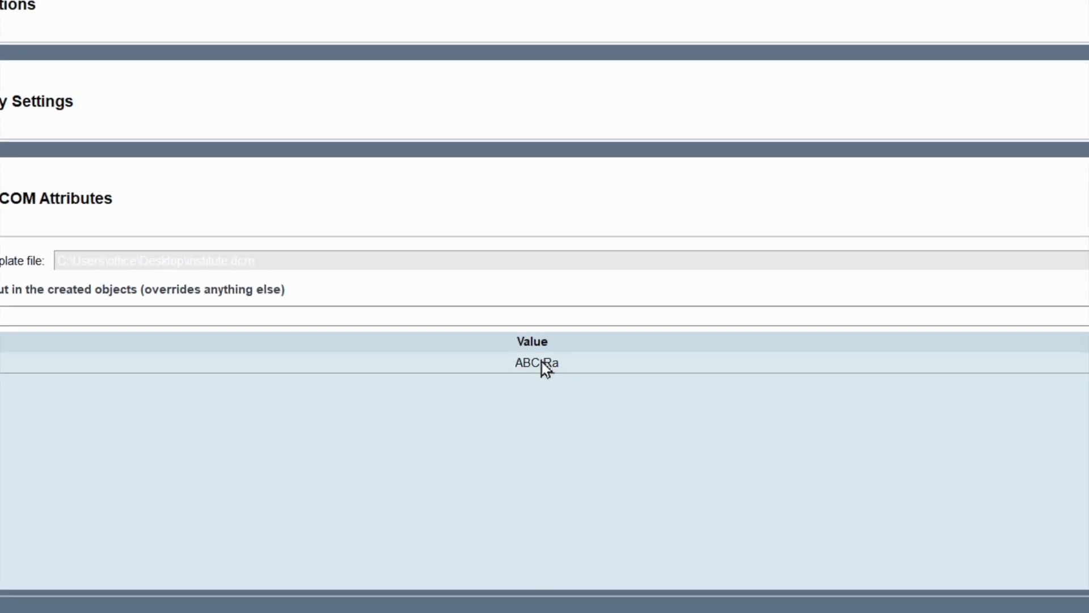
text(gy)
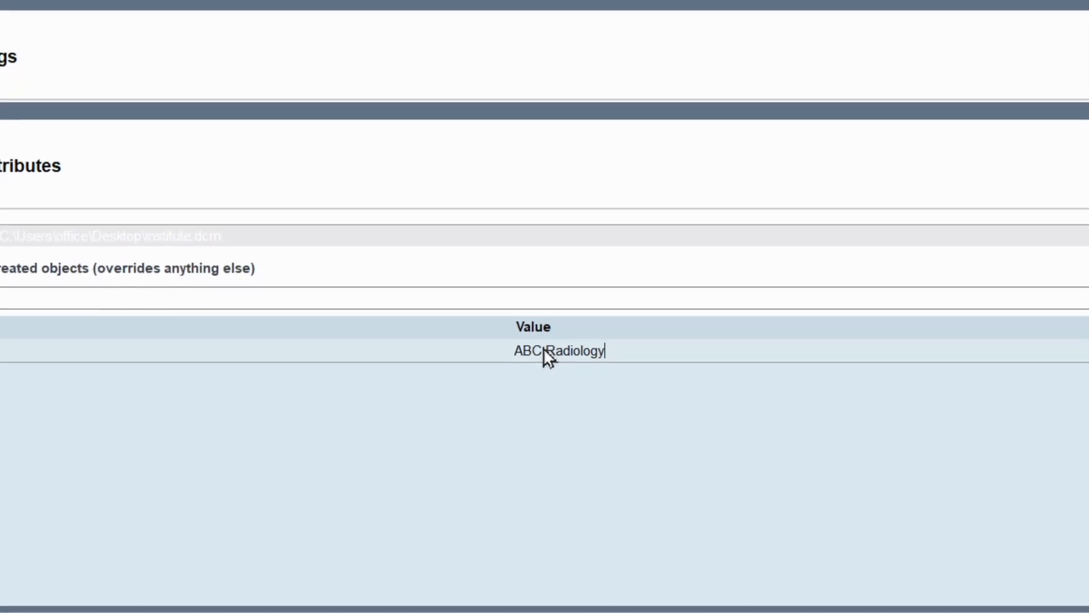
key(Return)
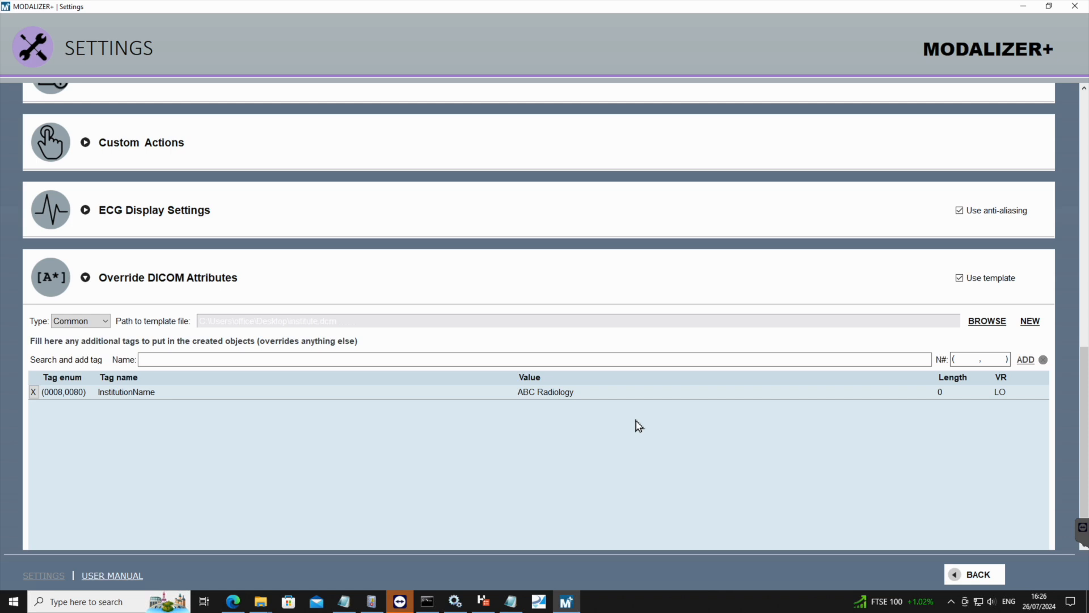
click(967, 576)
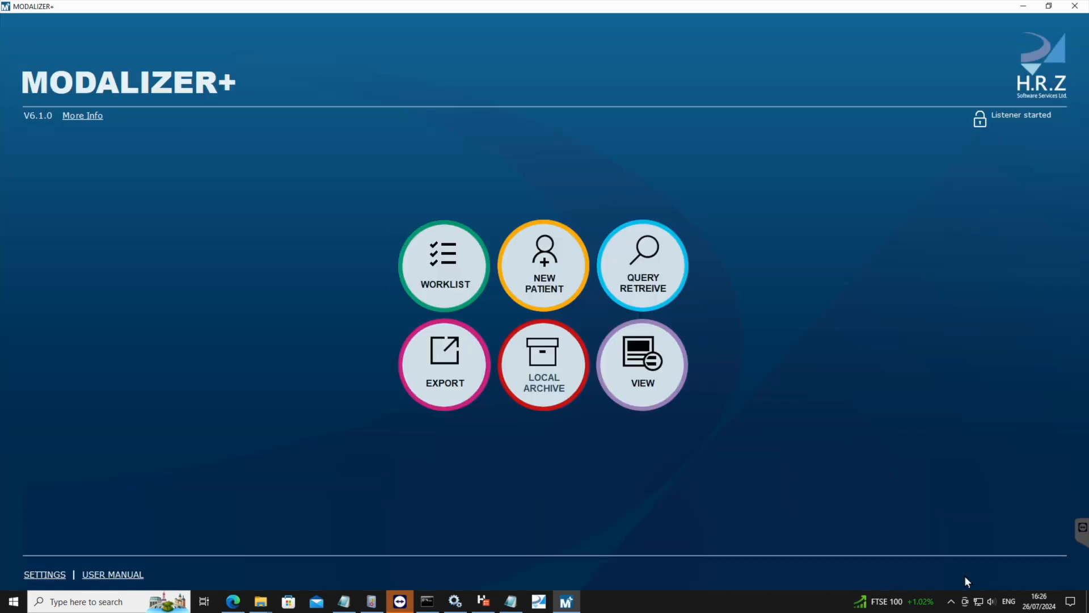
Query the DSRSVC modality worklist and open the CT physical examination patient for acquisition.
click(464, 286)
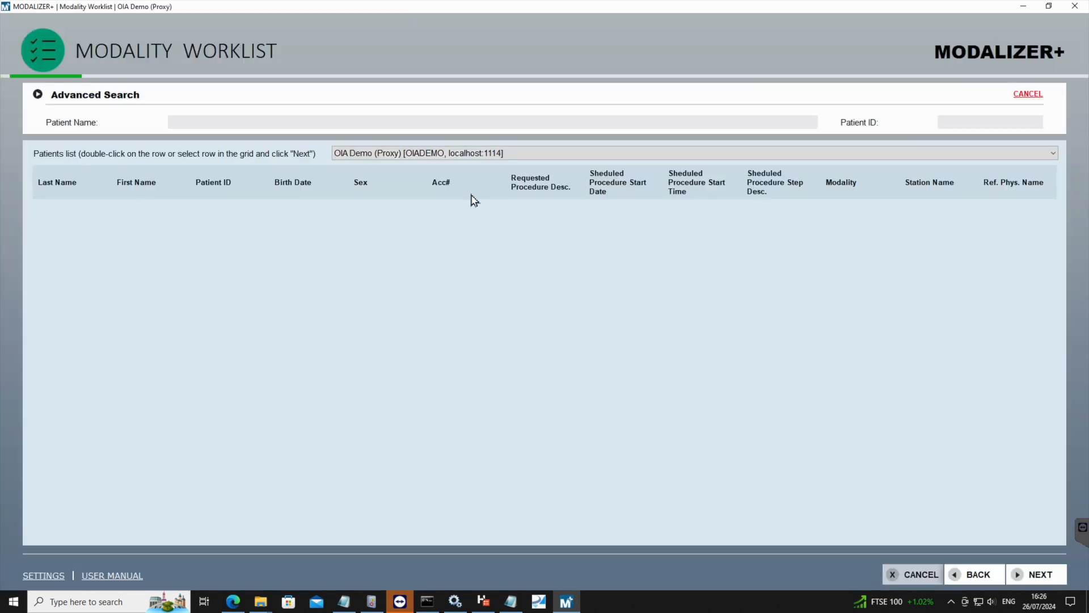
click(478, 158)
click(474, 163)
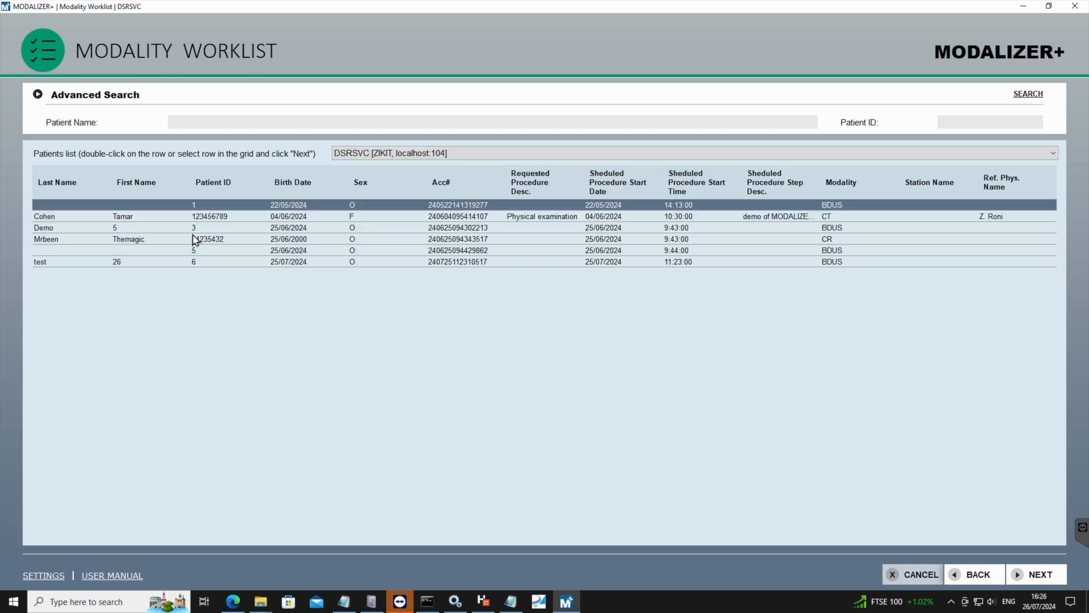
double_click(152, 222)
click(699, 420)
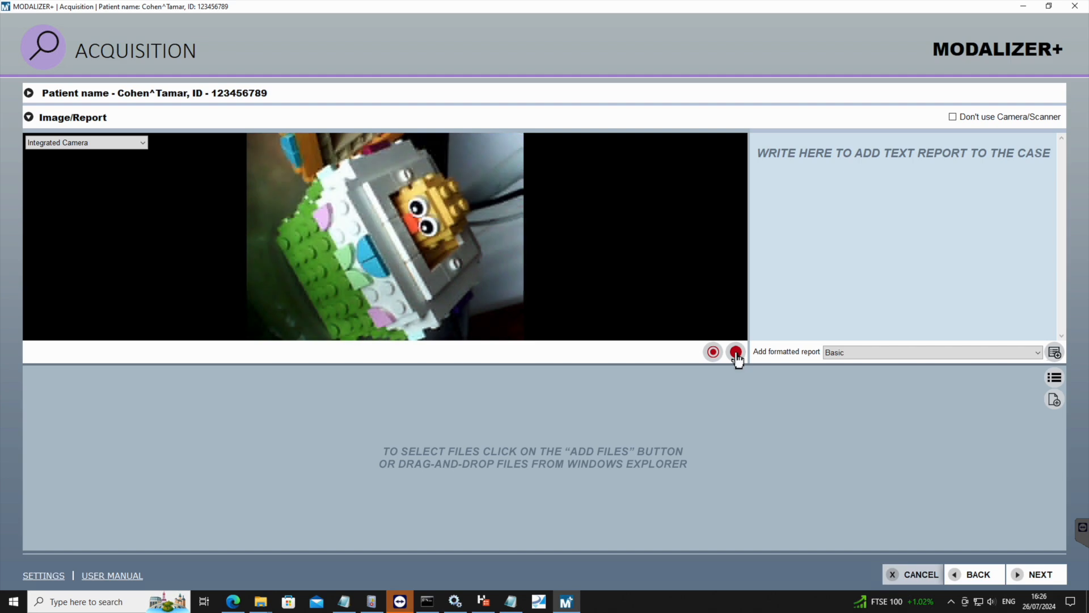
Capture an image with the integrated camera for the worklist patient and convert the case to DICOM.
click(736, 352)
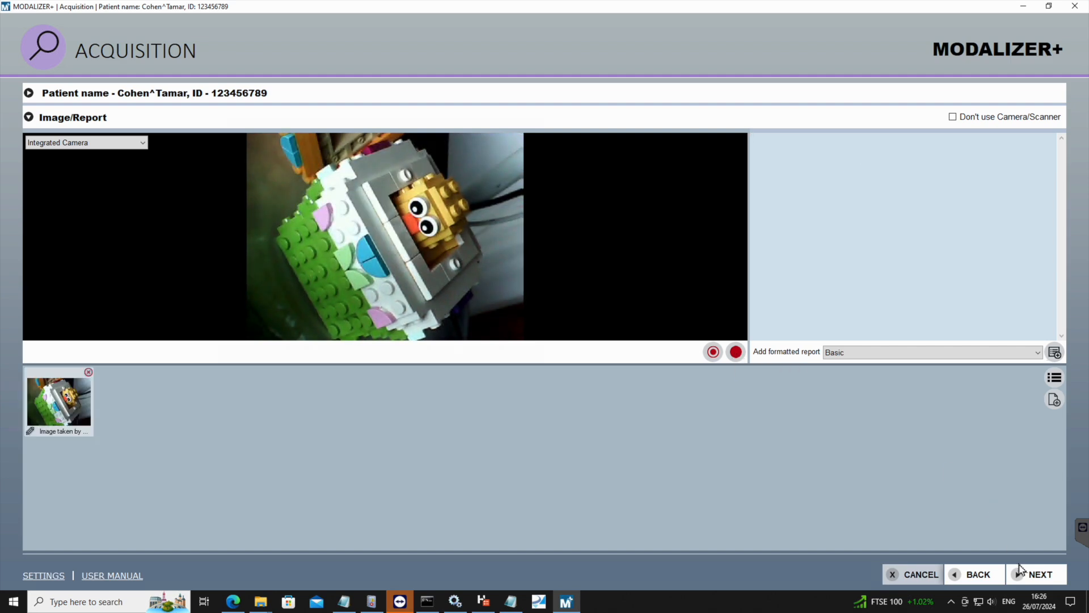
click(1021, 579)
click(1039, 579)
View the converted camera image in the DICOM viewer, examine its DICOM tags including InstitutionName, and return to the completed operation.
click(725, 116)
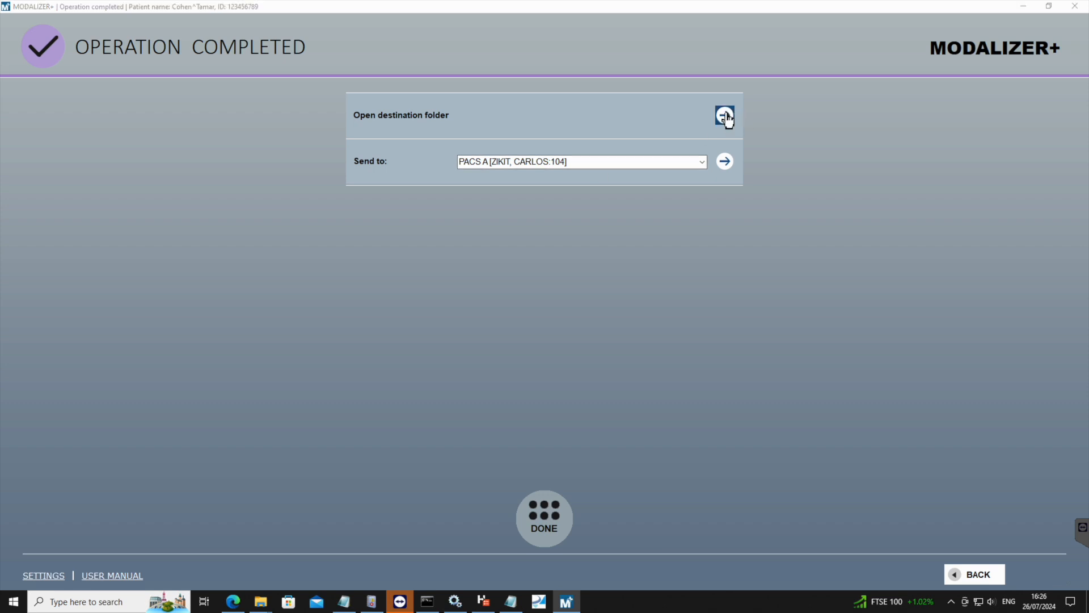
click(543, 288)
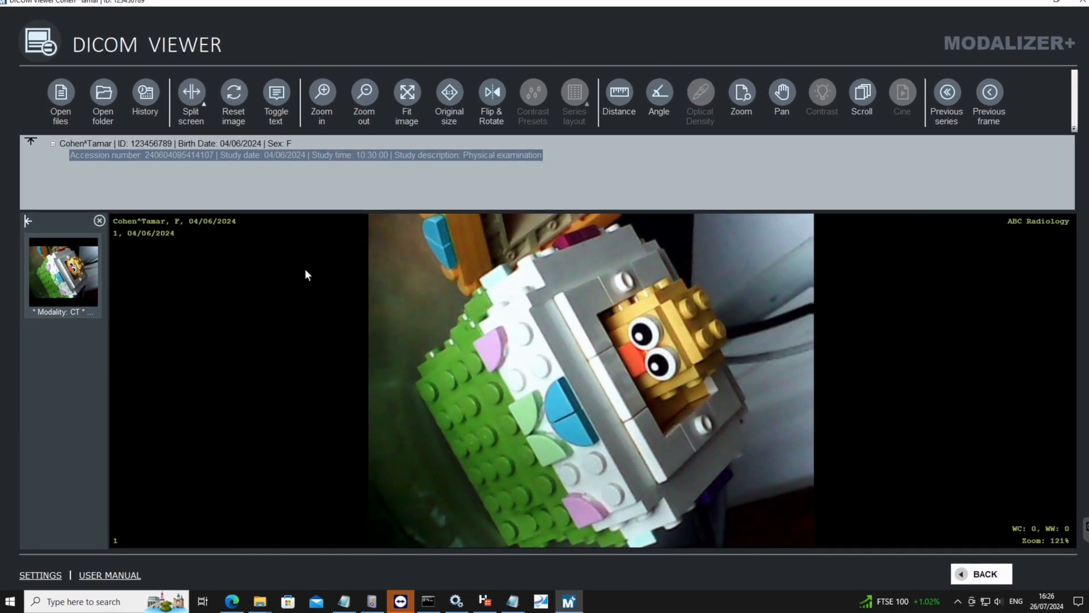
double_click(305, 271)
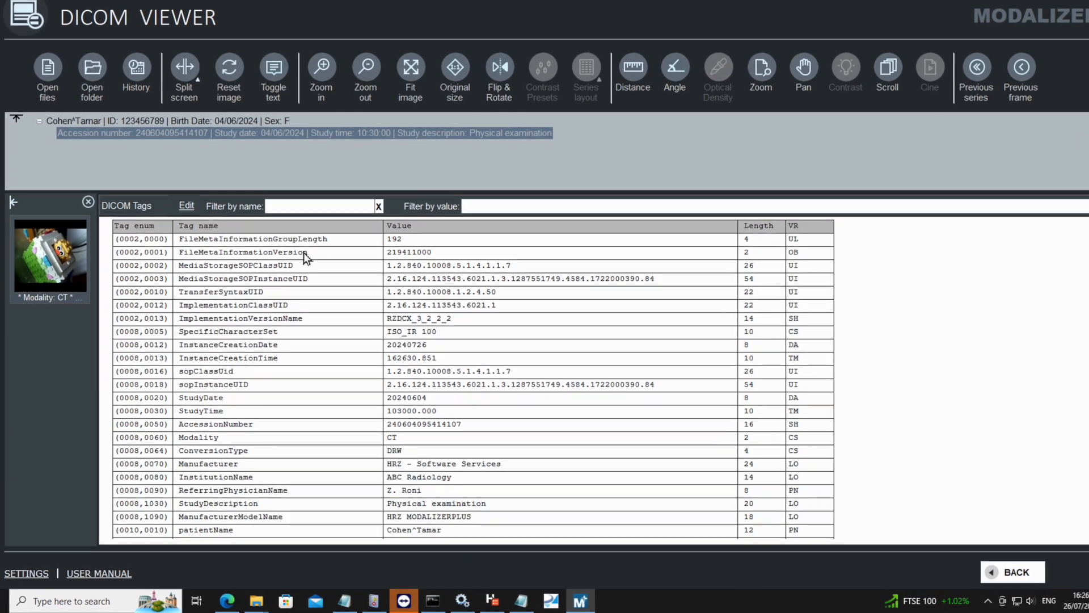
scroll(401, 328, down, 2)
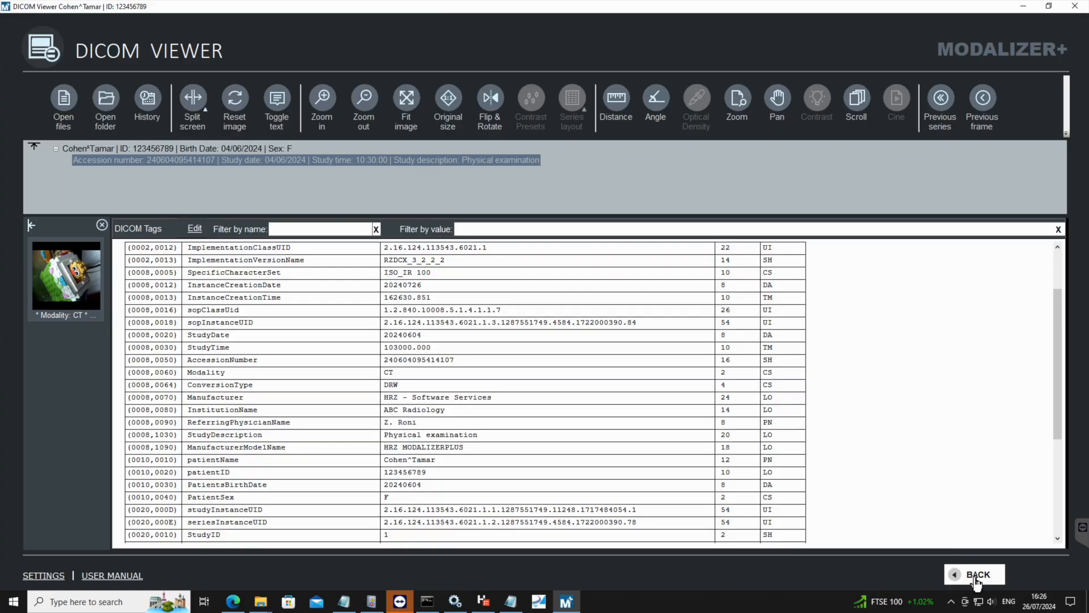
click(975, 578)
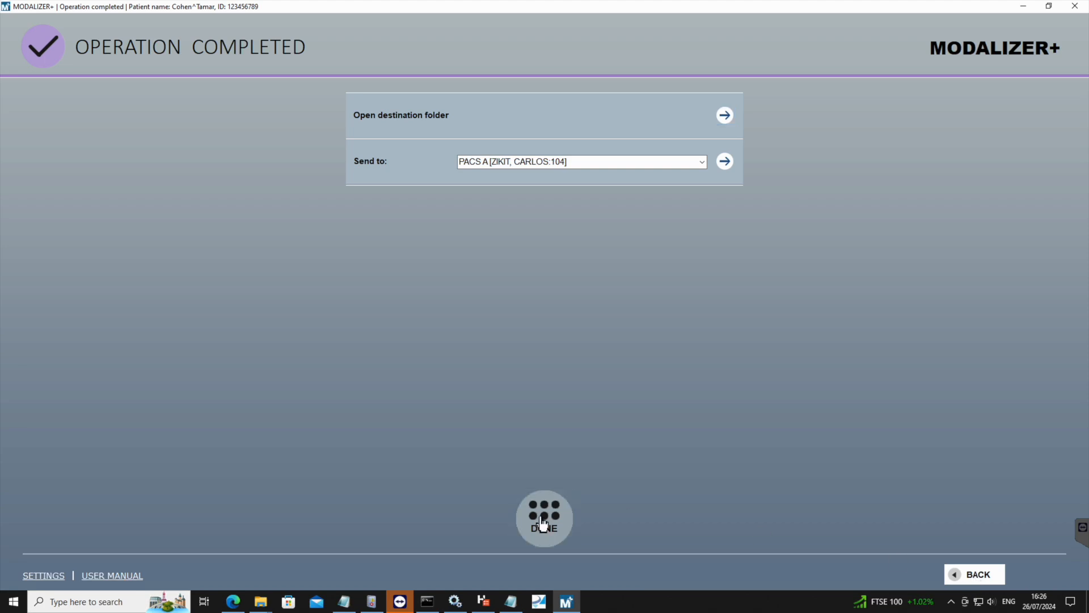